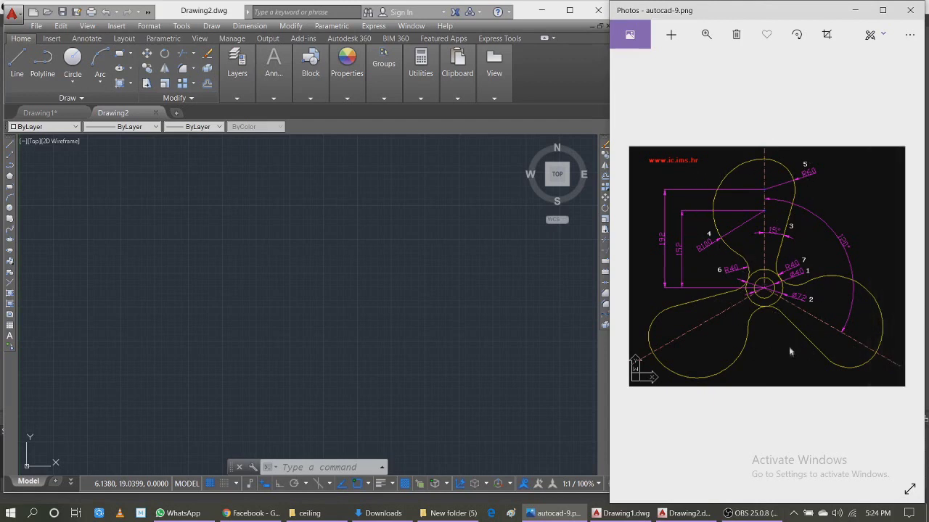
- Focus the blank Drawing2 window and open the Drawing Units dialog with UN
{"action": "left_click", "coordinate": [305, 287]}
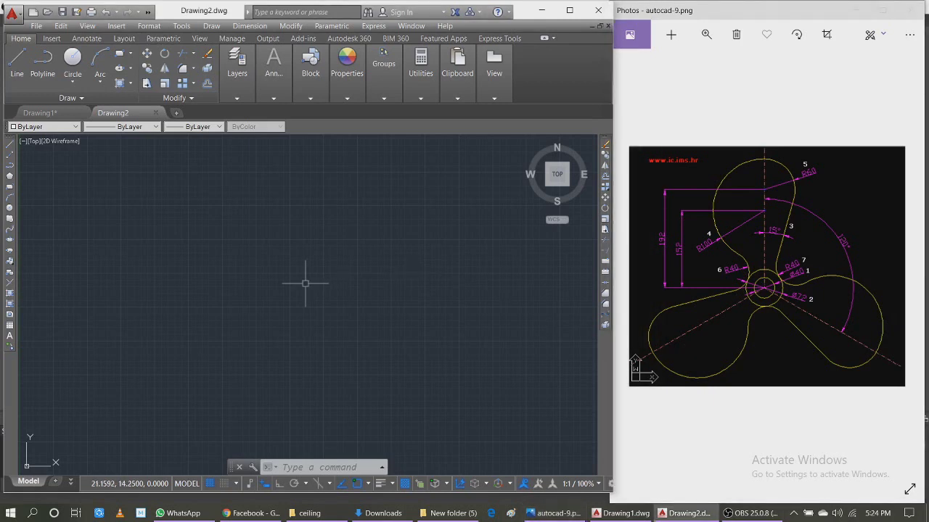
{"action": "type", "text": "un"}
{"action": "key", "text": "Return"}
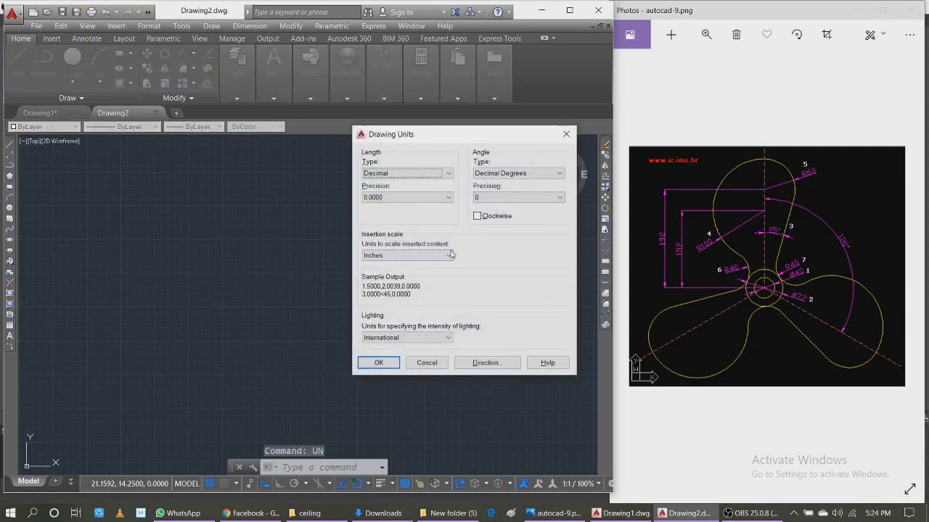
- Set the insertion scale to Millimeters and close Drawing Units
{"action": "left_click", "coordinate": [449, 256]}
{"action": "left_click", "coordinate": [428, 300]}
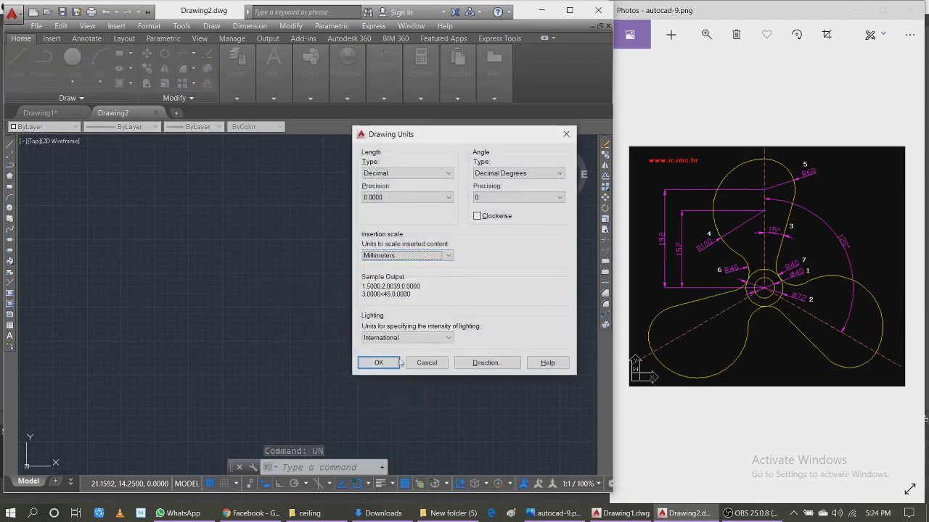
{"action": "left_click", "coordinate": [378, 363]}
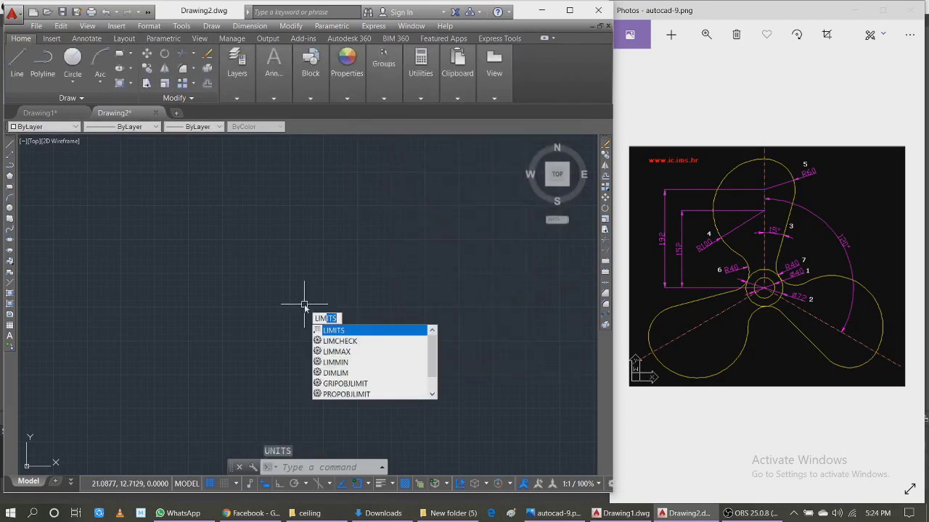
- Set the drawing limits from 0,0 to 350,350
{"action": "key", "text": "Return"}
{"action": "key", "text": "Return"}
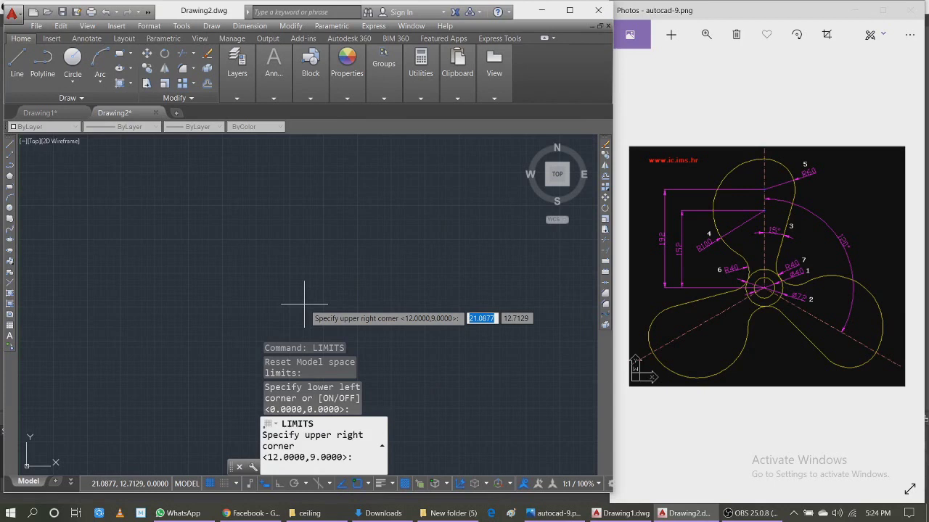
{"action": "type", "text": "350"}
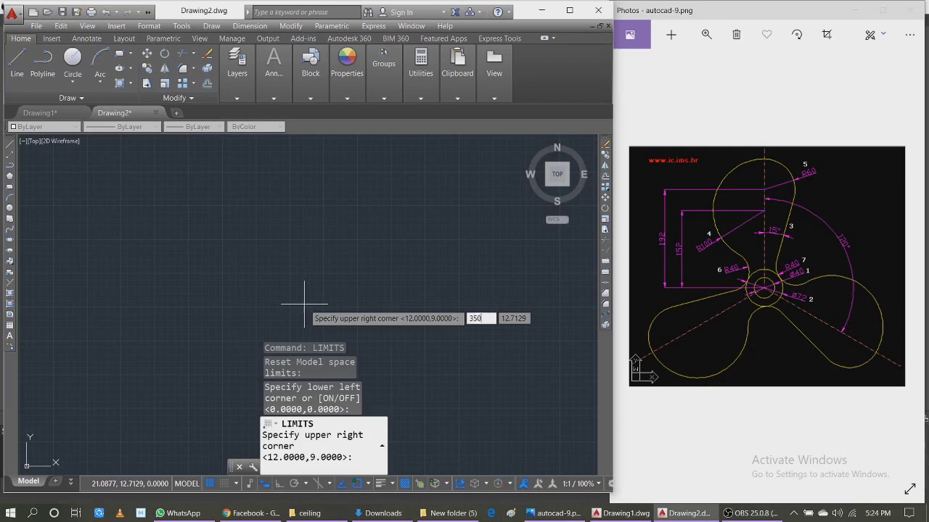
{"action": "key", "text": "Tab"}
{"action": "type", "text": "250"}
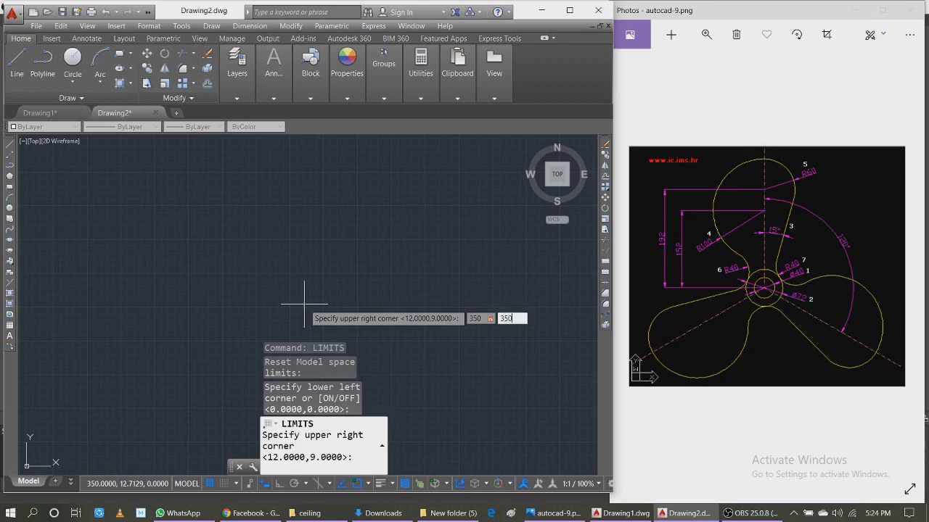
{"action": "key", "text": "Return"}
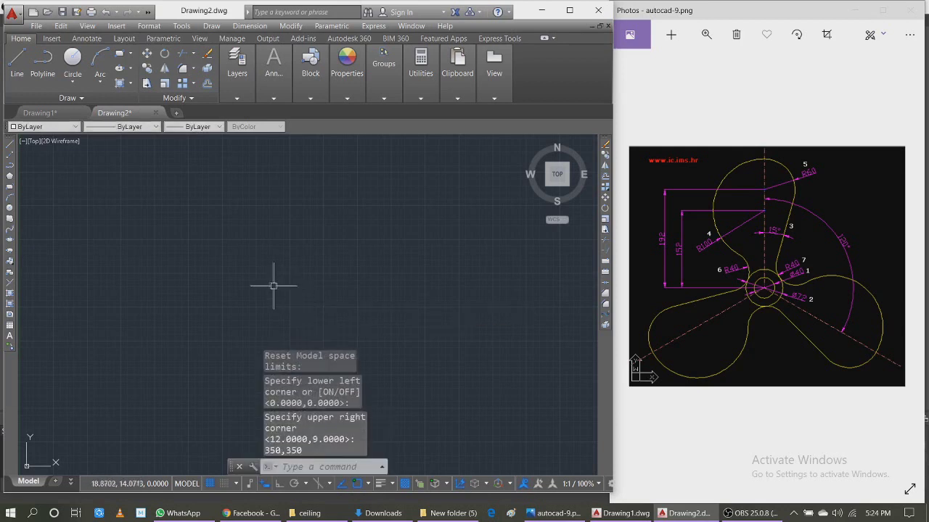
- Zoom All to display the entire limits area
{"action": "type", "text": "z"}
{"action": "key", "text": "Return"}
{"action": "type", "text": "a"}
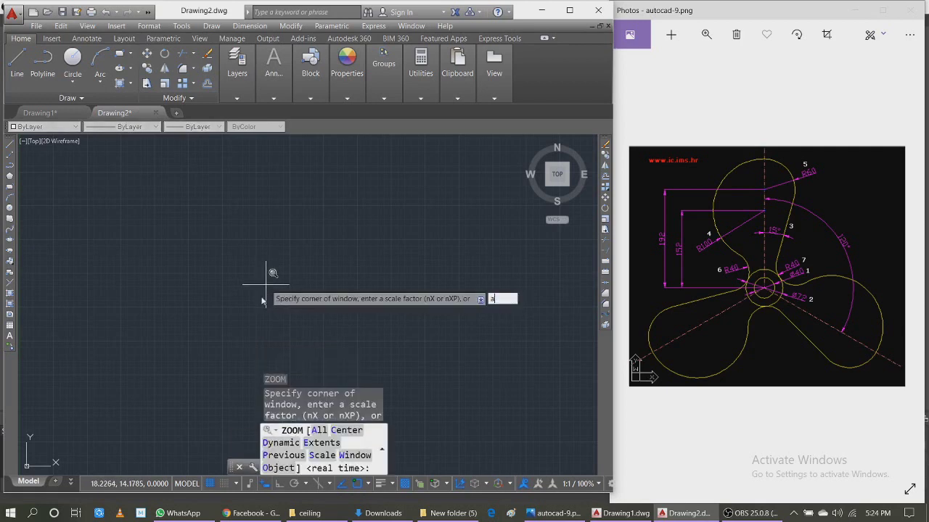
{"action": "key", "text": "Return"}
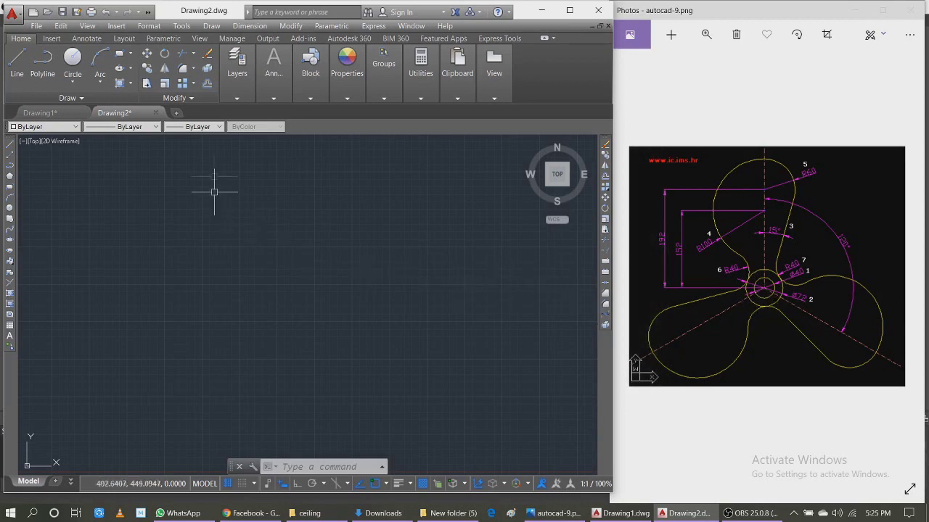
{"action": "left_click", "coordinate": [73, 60]}
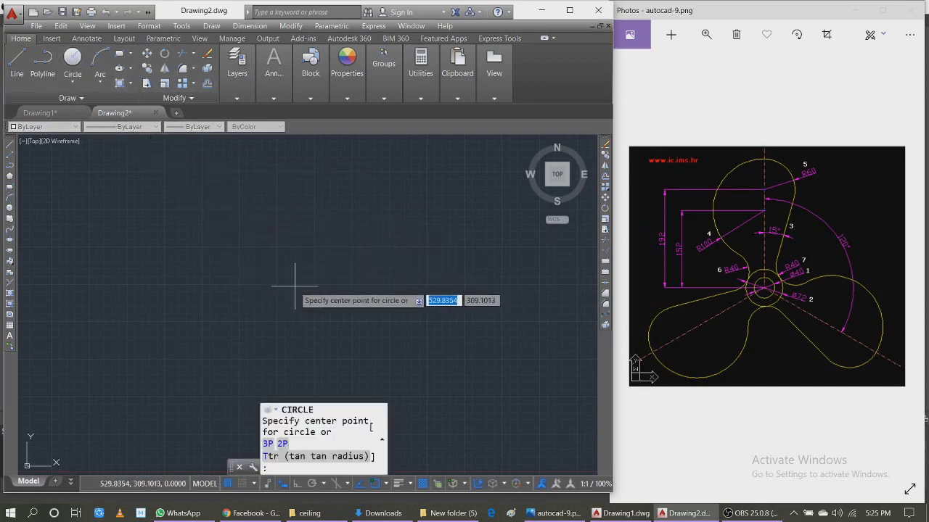
- Place a 40-diameter circle, then a 72-diameter circle on the same centre point
{"action": "left_click", "coordinate": [295, 287]}
{"action": "type", "text": "d"}
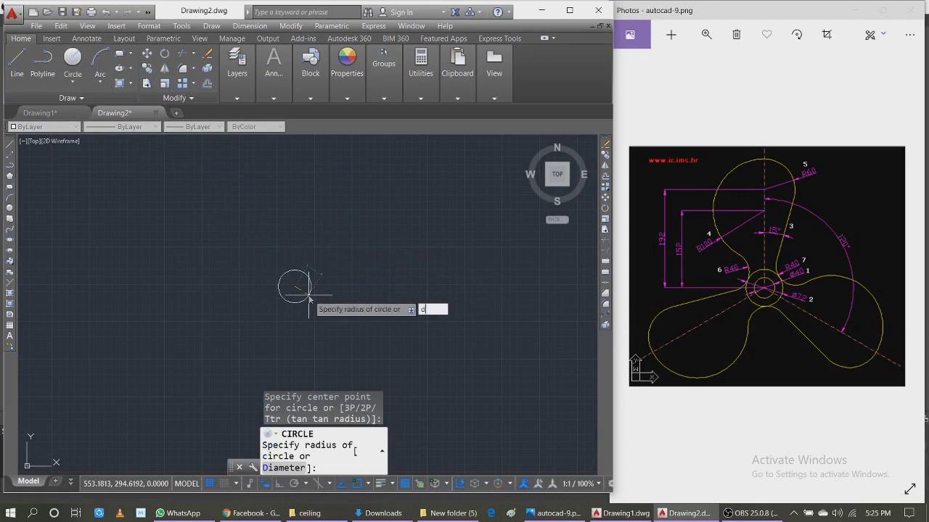
{"action": "key", "text": "Return"}
{"action": "type", "text": "40"}
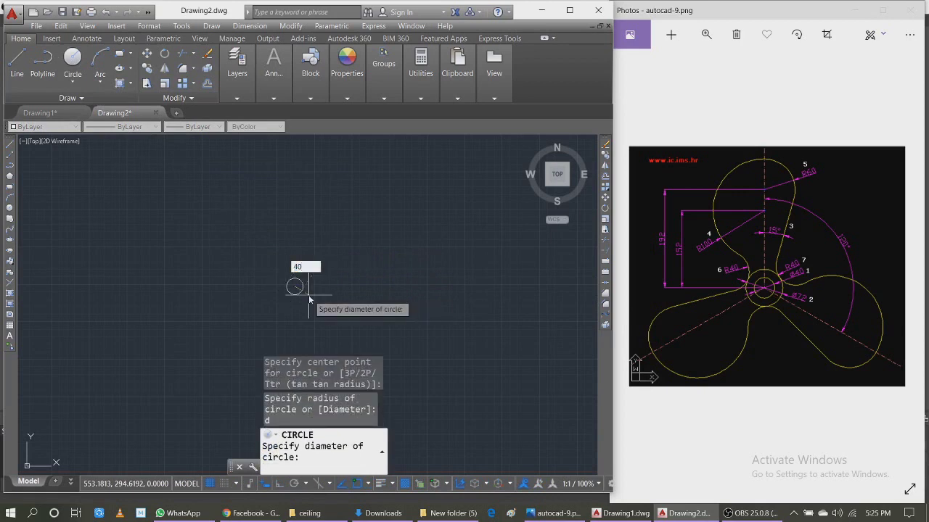
{"action": "key", "text": "Return"}
{"action": "key", "text": "Return"}
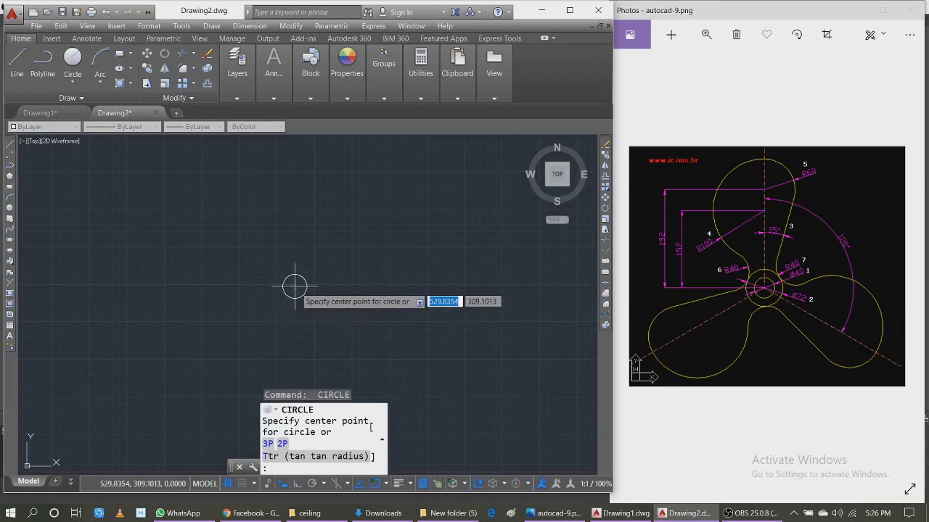
{"action": "left_click", "coordinate": [295, 287]}
{"action": "type", "text": "d"}
{"action": "key", "text": "Return"}
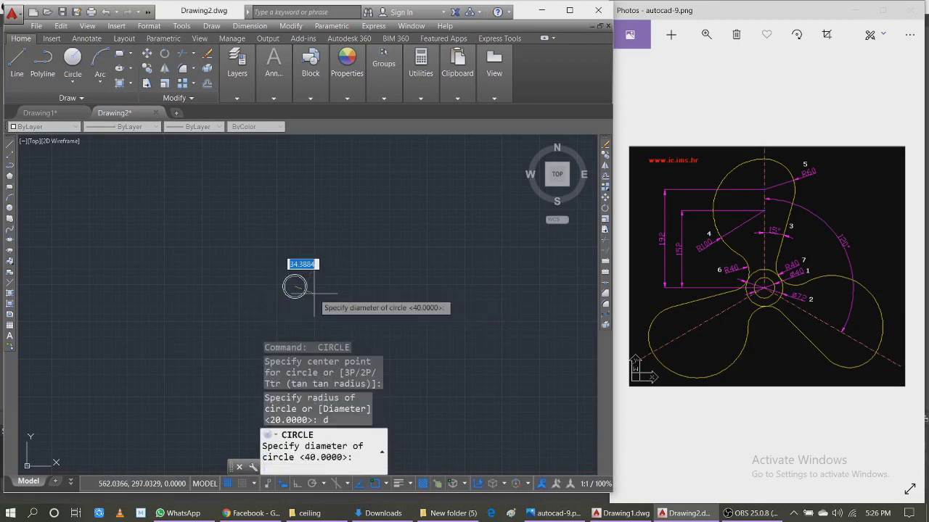
{"action": "type", "text": "72"}
{"action": "key", "text": "Return"}
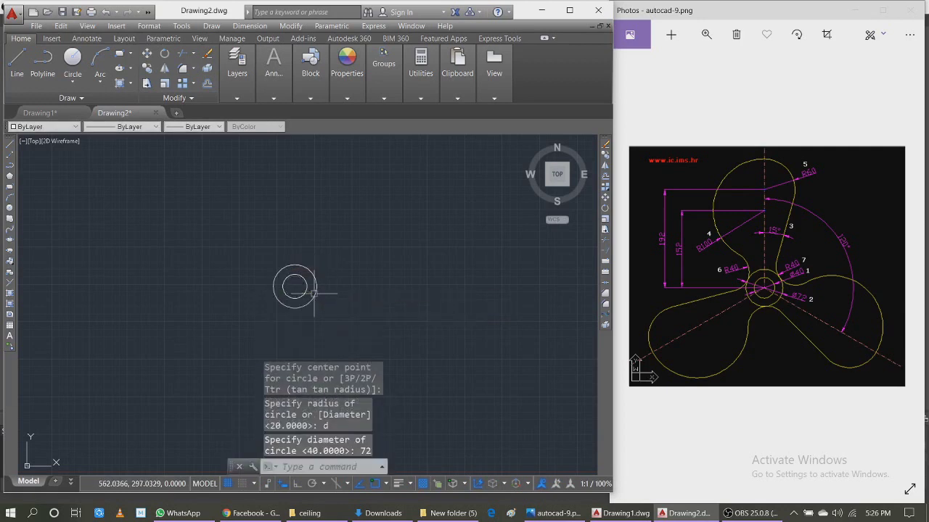
{"action": "scroll", "coordinate": [324, 240], "scroll_direction": "up", "scroll_amount": 2}
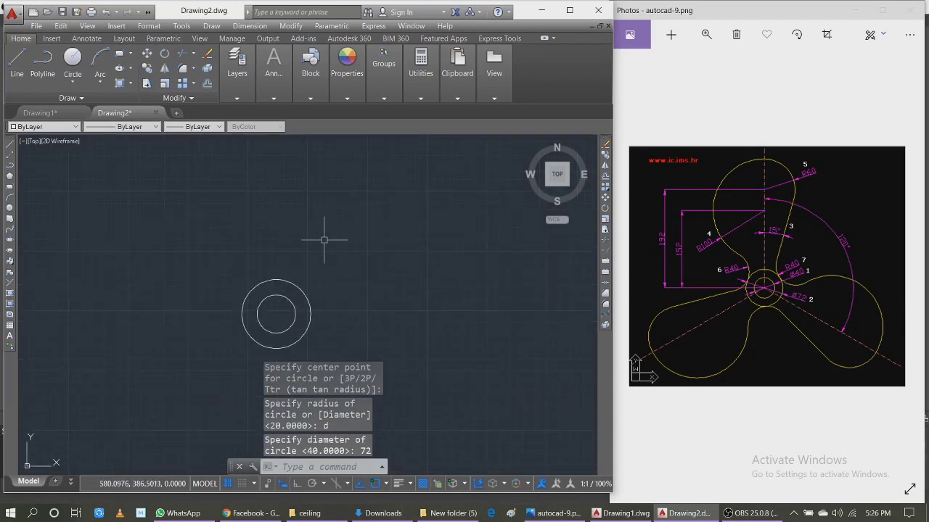
- Draw a 200-long vertical line up from the hub centre with Ortho on
{"action": "type", "text": "l"}
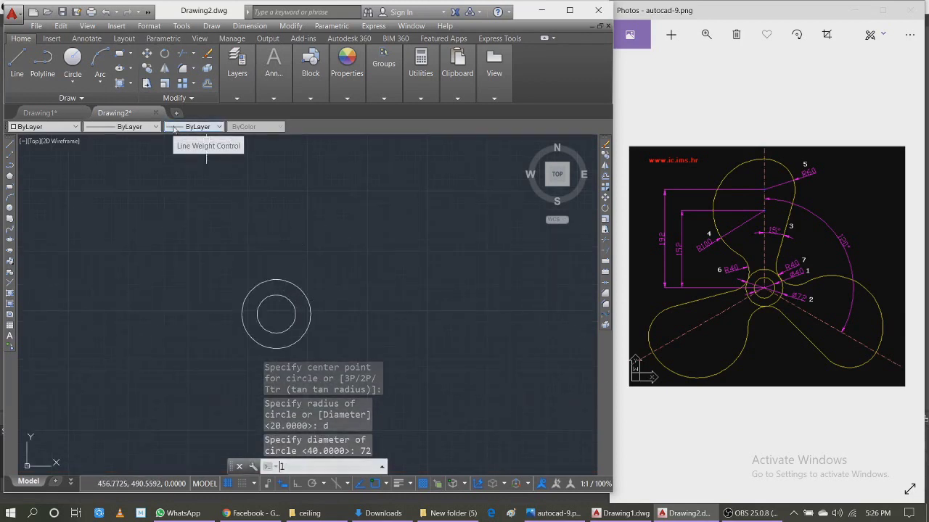
{"action": "key", "text": "Return"}
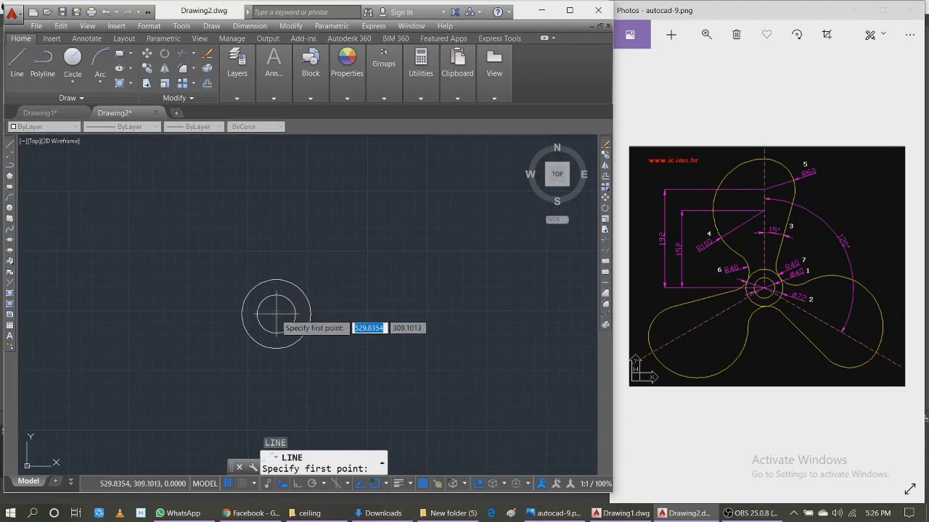
{"action": "left_click", "coordinate": [276, 313]}
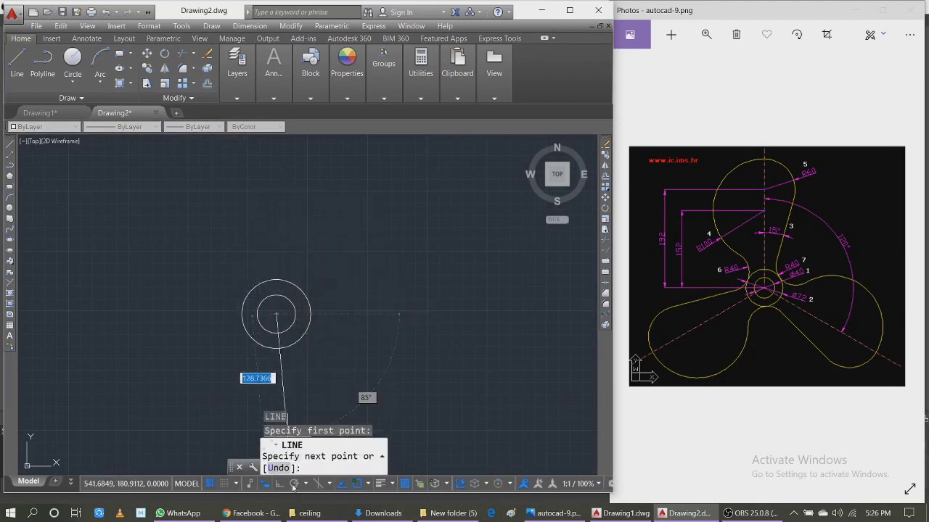
{"action": "left_click", "coordinate": [279, 484]}
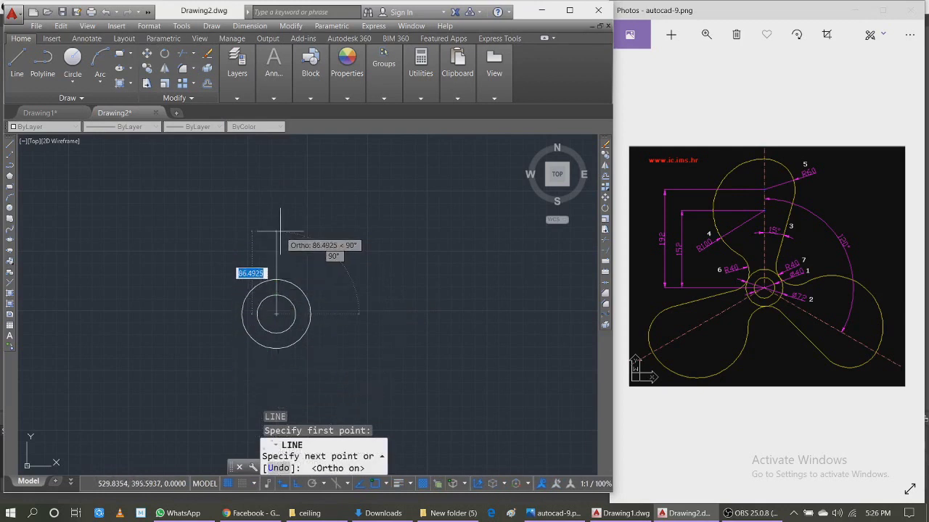
{"action": "type", "text": "200"}
{"action": "key", "text": "Return"}
{"action": "scroll", "coordinate": [277, 319], "scroll_direction": "down", "scroll_amount": 2}
{"action": "scroll", "coordinate": [274, 327], "scroll_direction": "down", "scroll_amount": 2}
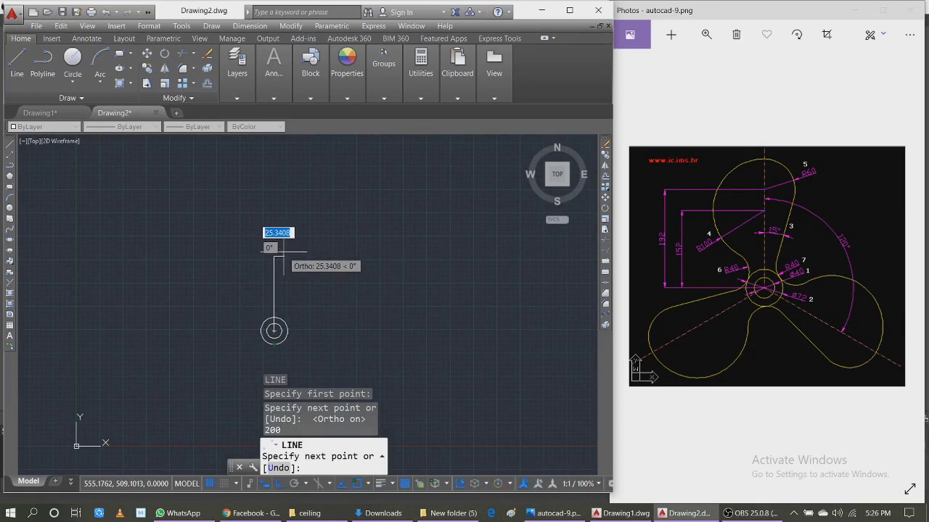
{"action": "key", "text": "Escape"}
{"action": "scroll", "coordinate": [261, 310], "scroll_direction": "up", "scroll_amount": 3}
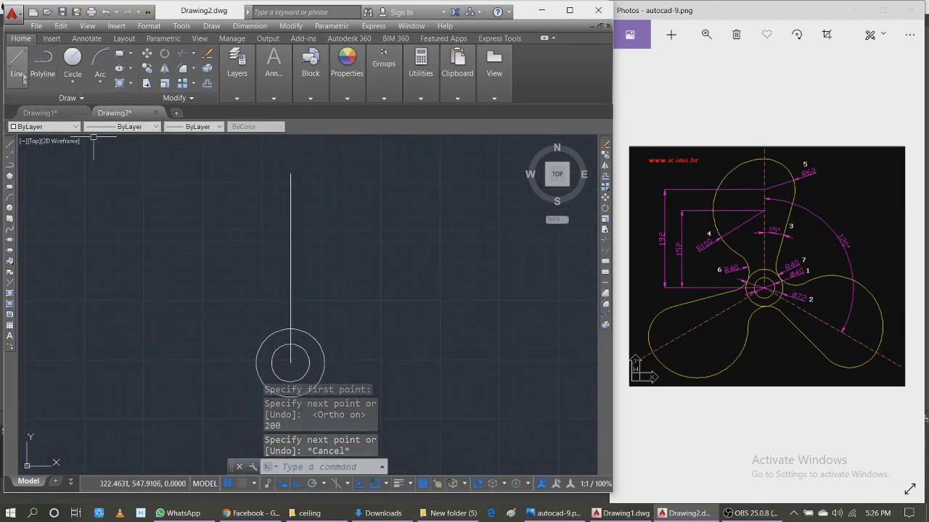
- Draw a 300-long line at 75° from the hub centre
{"action": "key", "text": "space"}
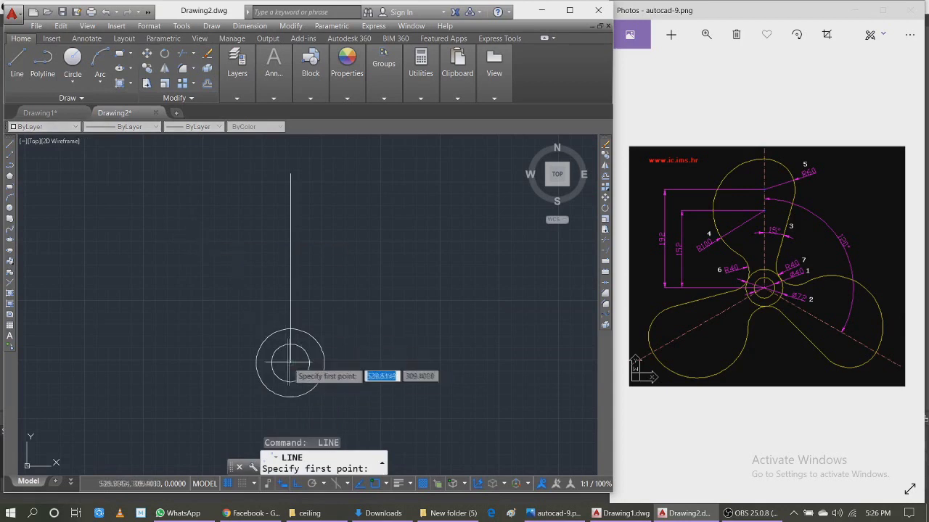
{"action": "left_click", "coordinate": [290, 362]}
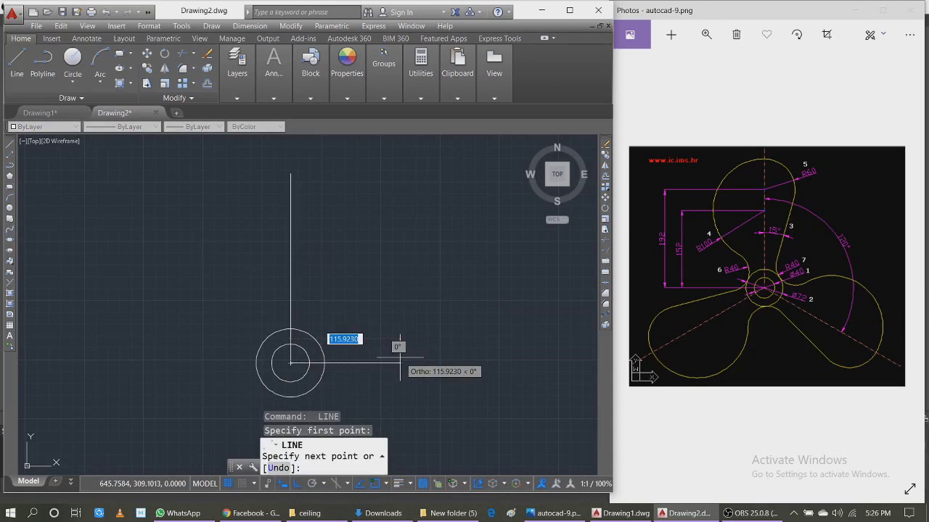
{"action": "type", "text": "300"}
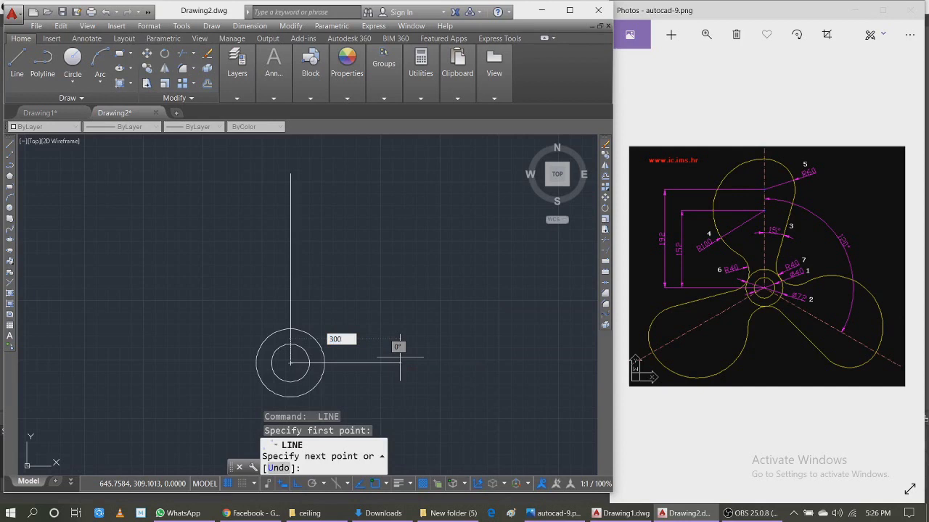
{"action": "key", "text": "Tab"}
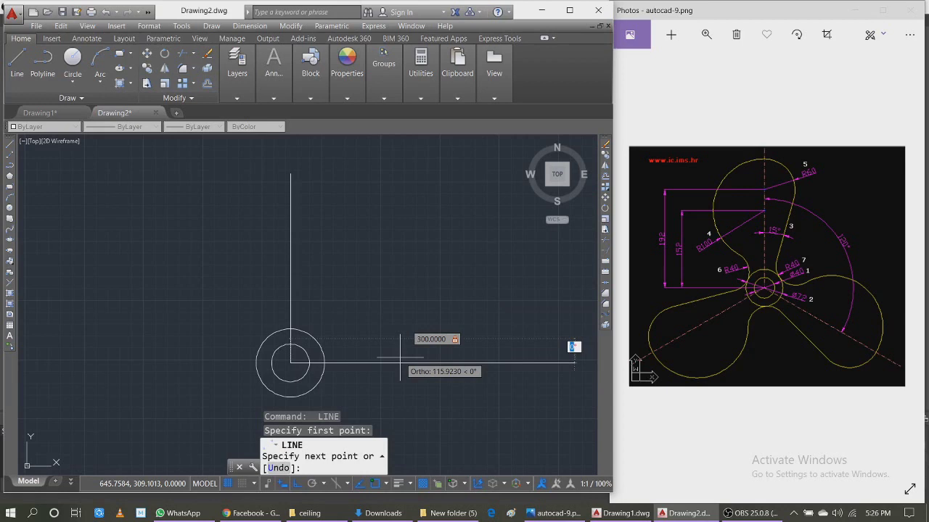
{"action": "type", "text": "75"}
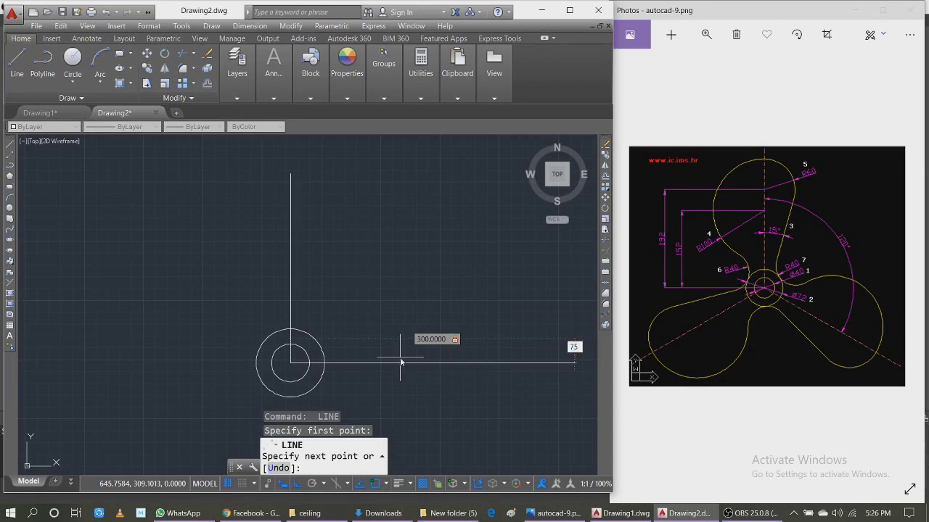
{"action": "key", "text": "Return"}
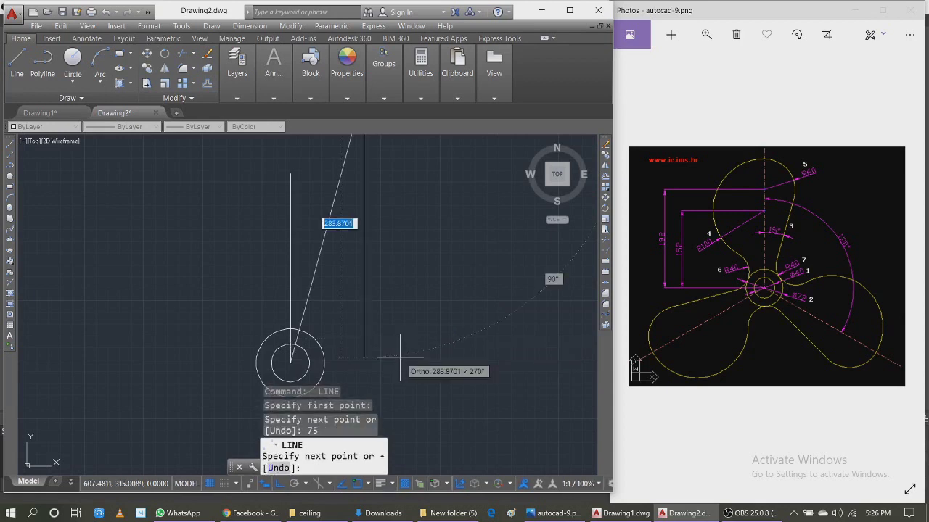
{"action": "key", "text": "Escape"}
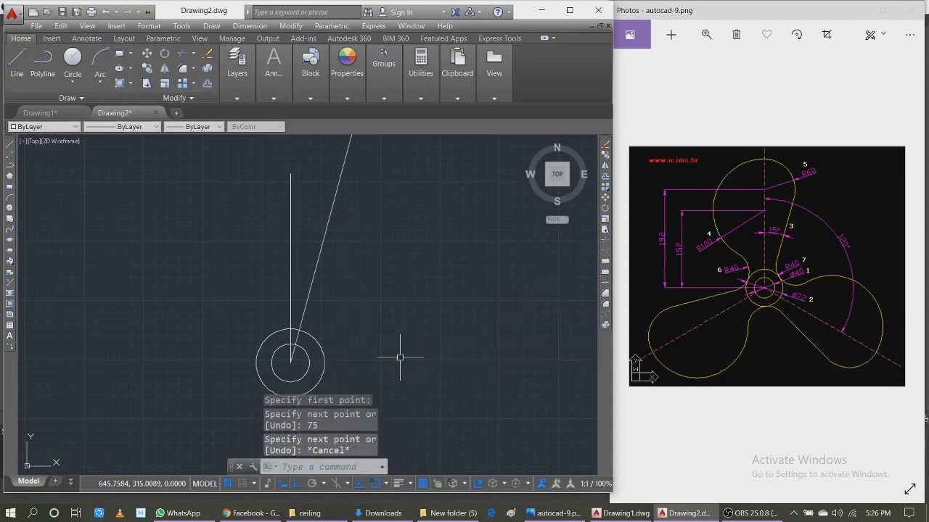
- Start FILLET and set the fillet radius to 40
{"action": "type", "text": "F"}
{"action": "key", "text": "Return"}
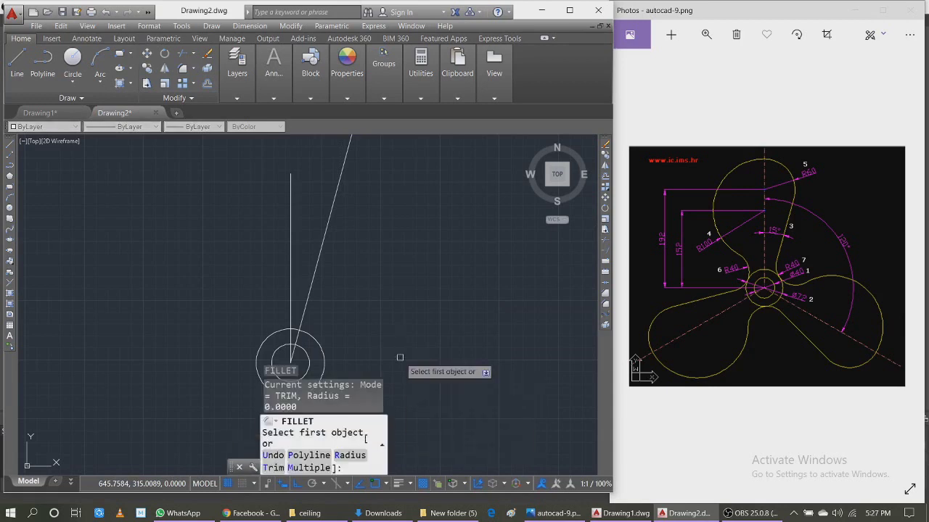
{"action": "type", "text": "r"}
{"action": "key", "text": "Return"}
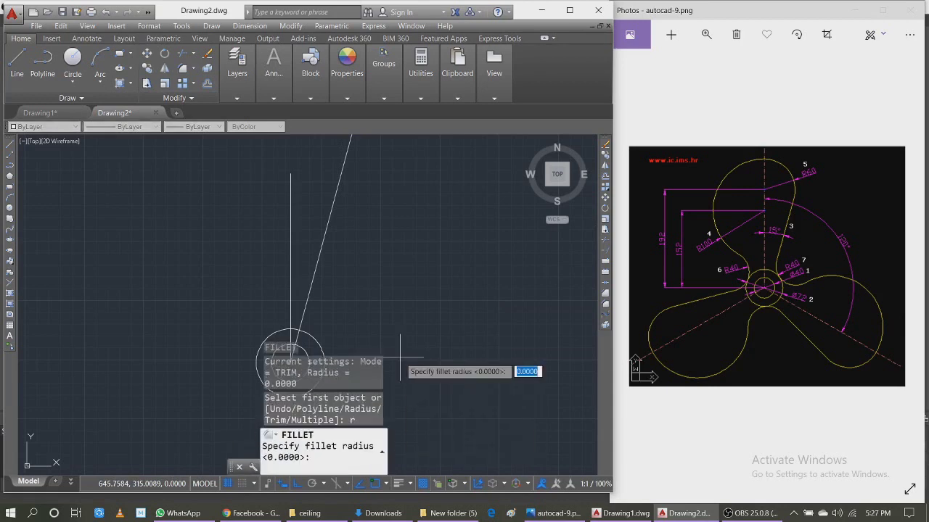
{"action": "type", "text": "40"}
{"action": "key", "text": "Return"}
- Fillet the outer hub circle with the slanted line
{"action": "scroll", "coordinate": [397, 236], "scroll_direction": "down", "scroll_amount": 3}
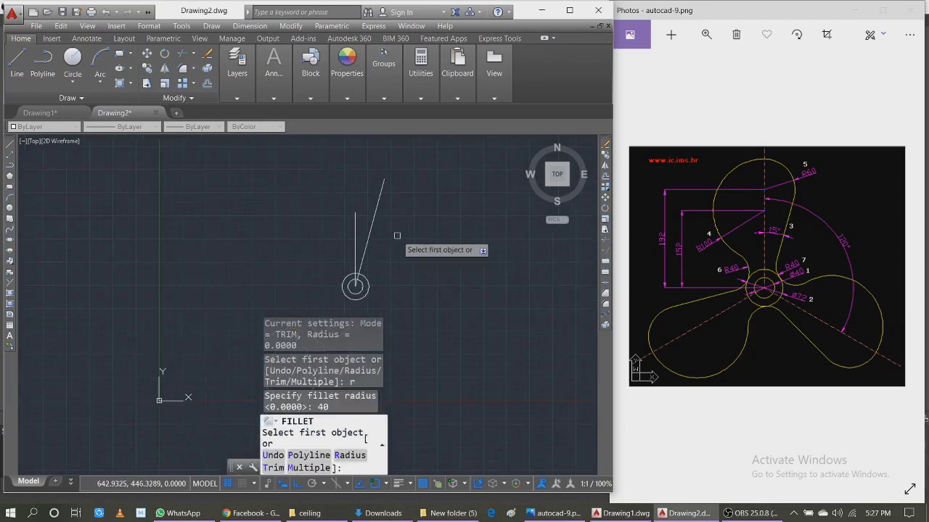
{"action": "scroll", "coordinate": [406, 269], "scroll_direction": "up", "scroll_amount": 2}
{"action": "scroll", "coordinate": [363, 280], "scroll_direction": "up", "scroll_amount": 2}
{"action": "scroll", "coordinate": [350, 287], "scroll_direction": "up", "scroll_amount": 2}
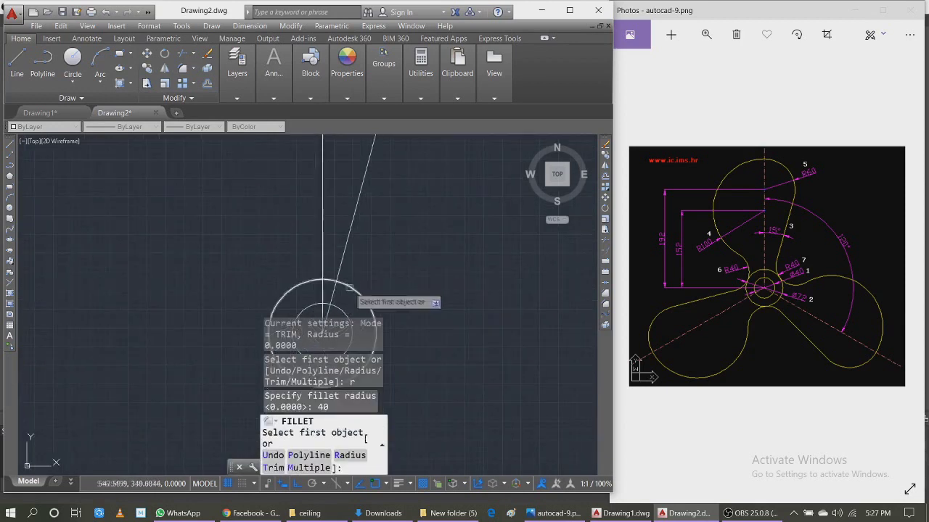
{"action": "left_click", "coordinate": [349, 288]}
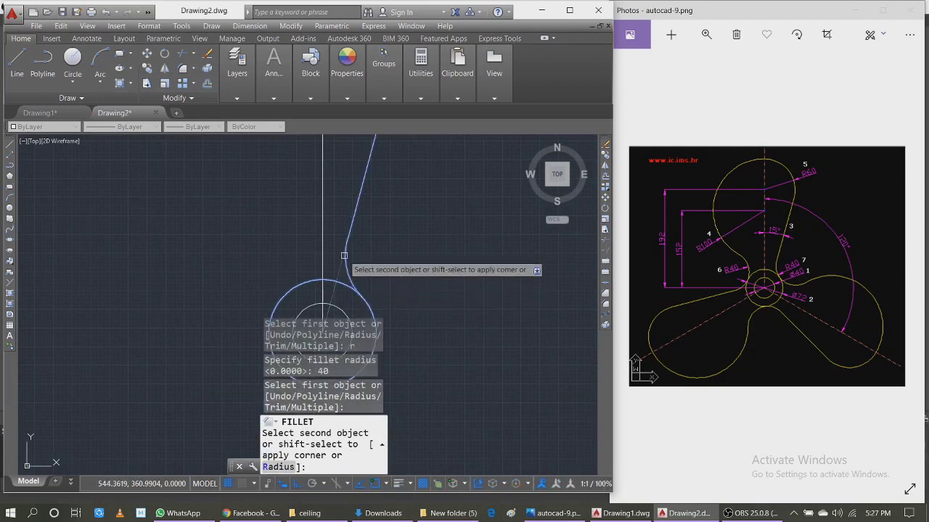
{"action": "left_click", "coordinate": [344, 255]}
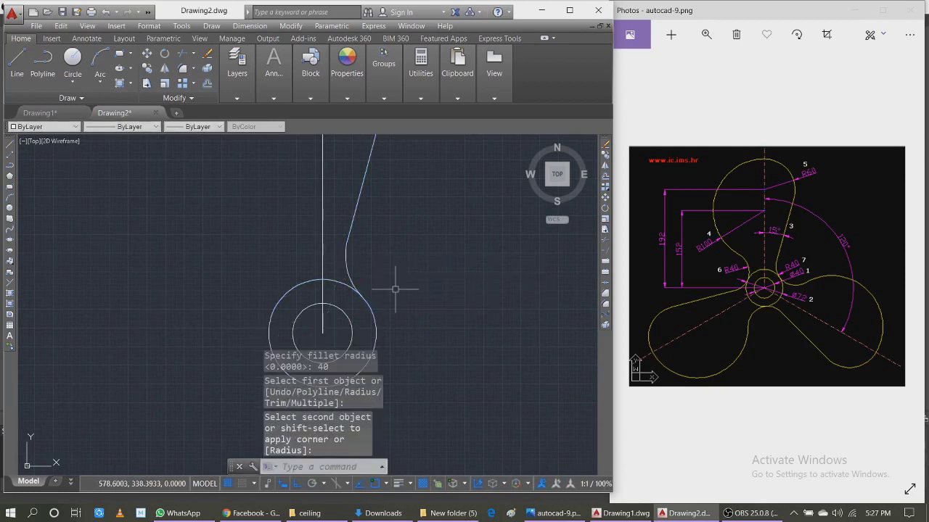
{"action": "scroll", "coordinate": [396, 290], "scroll_direction": "down", "scroll_amount": 2}
{"action": "scroll", "coordinate": [406, 312], "scroll_direction": "down", "scroll_amount": 1}
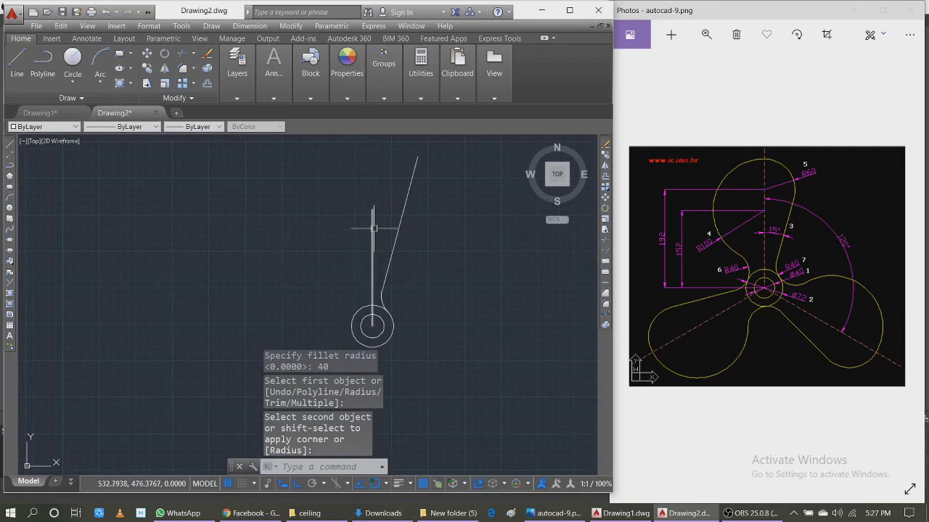
- Draw an R100 circle centred 152 above the hub on the vertical line
{"action": "type", "text": "c"}
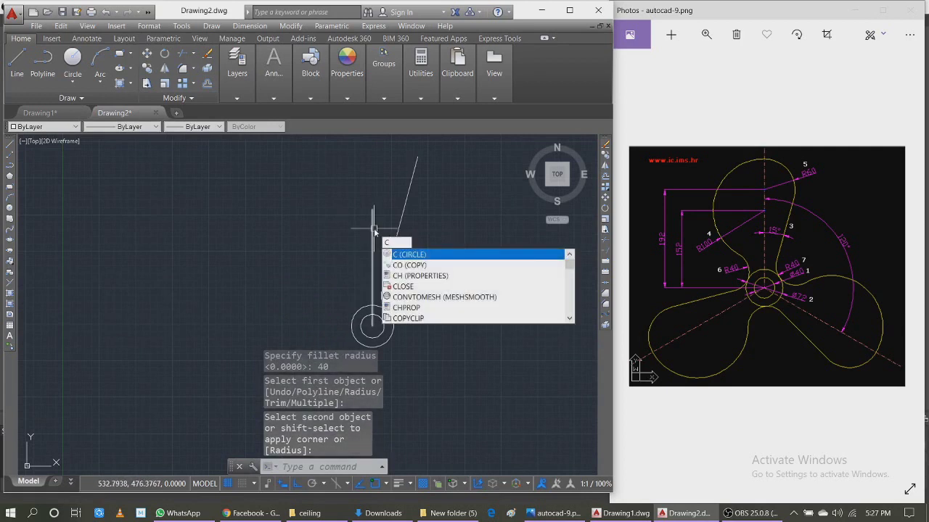
{"action": "key", "text": "Return"}
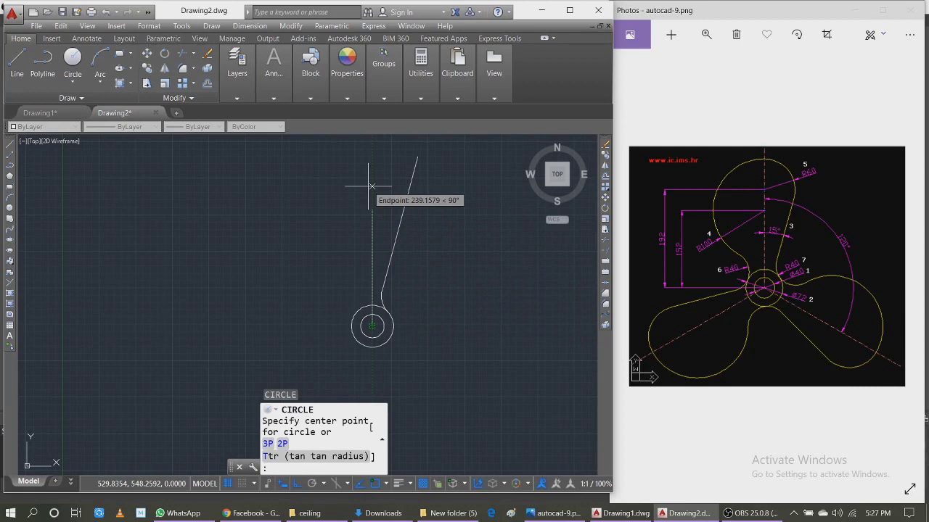
{"action": "type", "text": "152"}
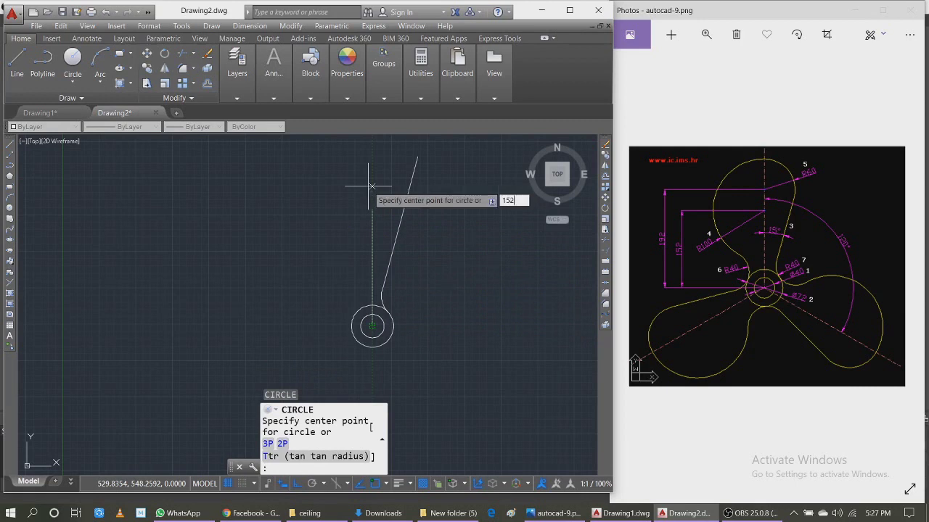
{"action": "key", "text": "Return"}
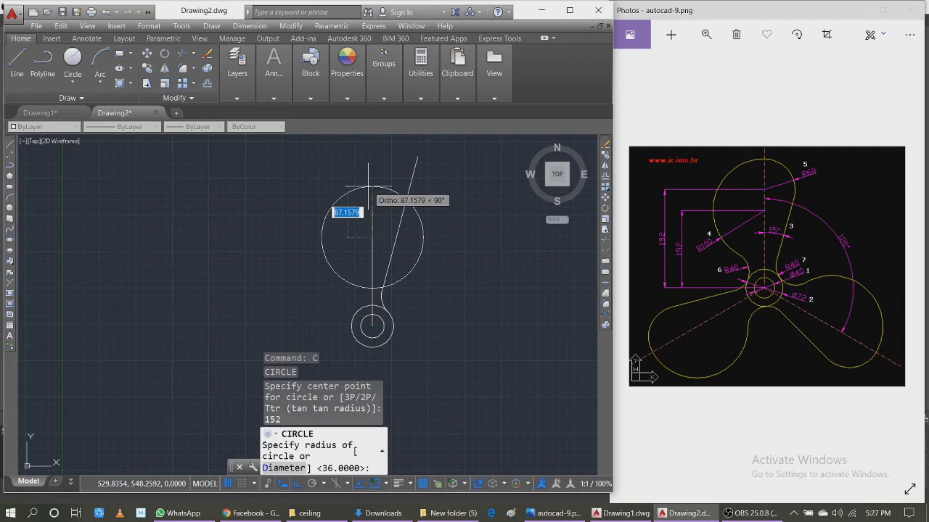
{"action": "type", "text": "100"}
{"action": "key", "text": "Return"}
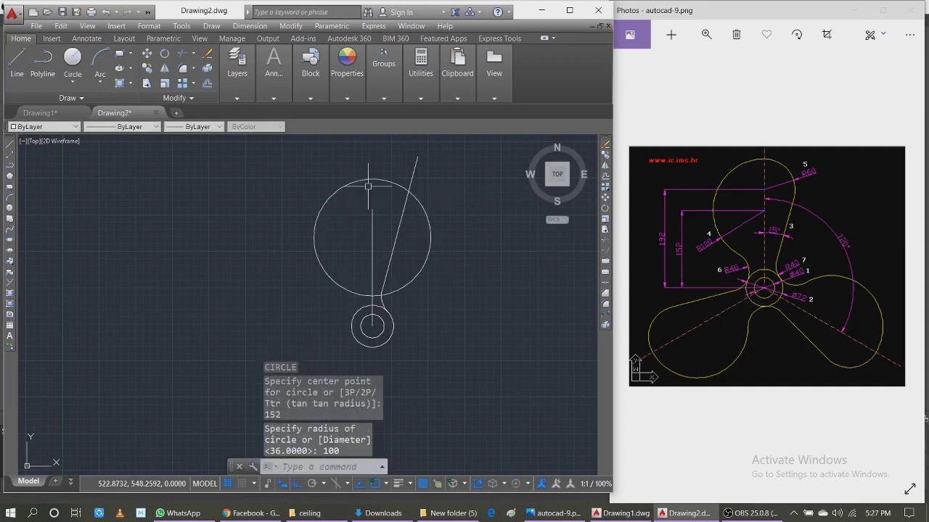
- Add an R60 circle centred 192 up the vertical line and select the centreline
{"action": "type", "text": "c"}
{"action": "key", "text": "Return"}
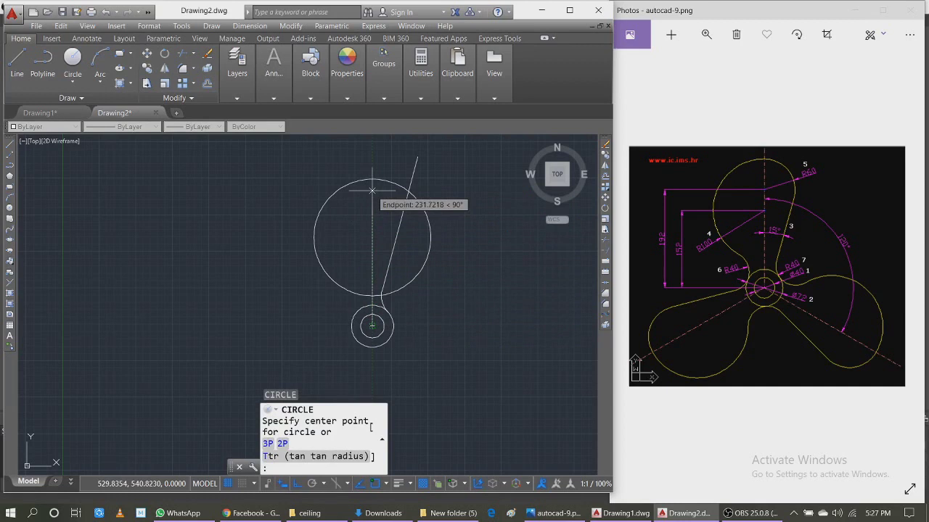
{"action": "type", "text": "192"}
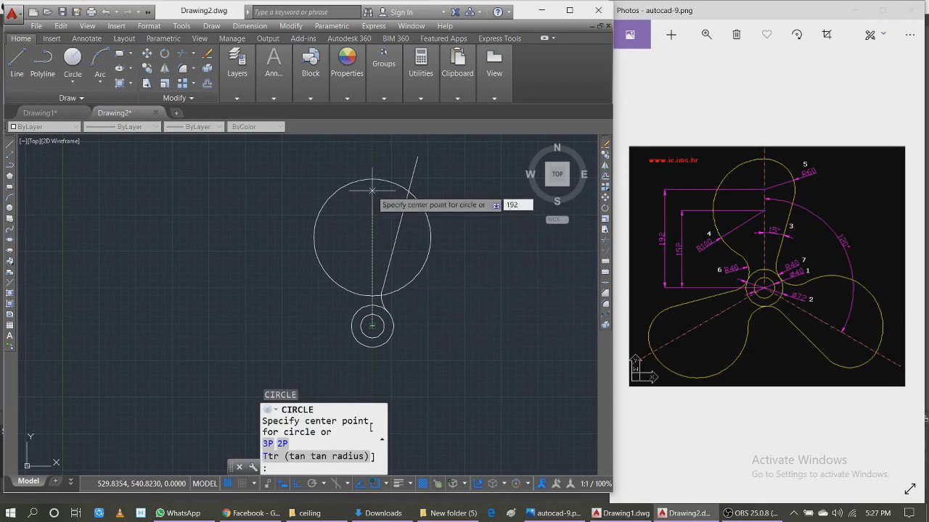
{"action": "key", "text": "Return"}
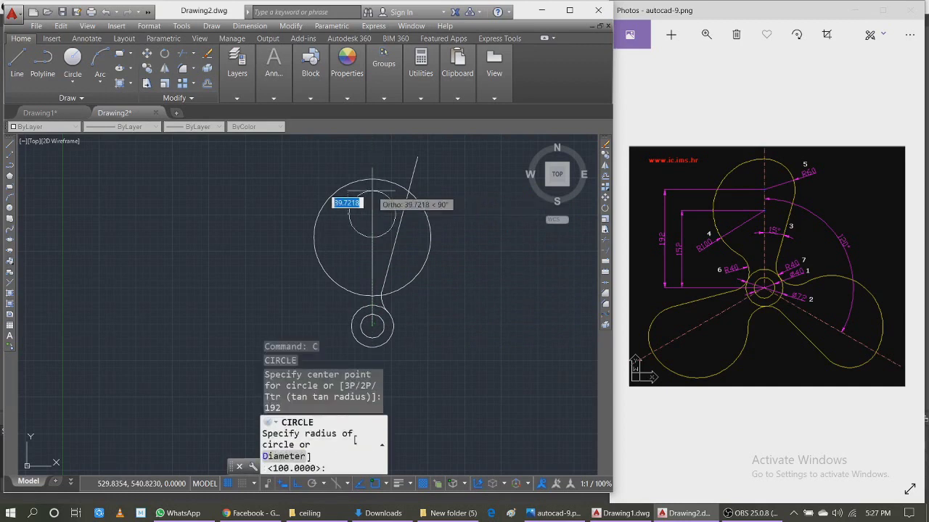
{"action": "type", "text": "60"}
{"action": "key", "text": "Return"}
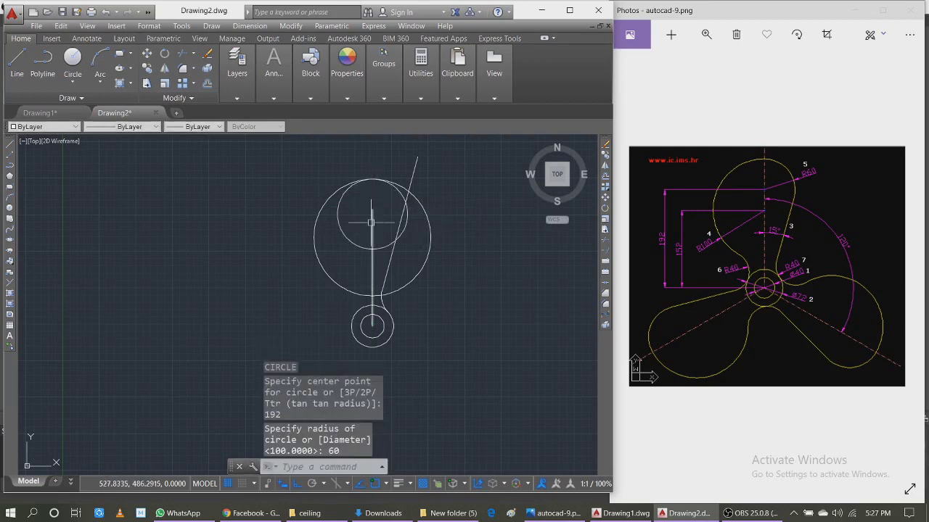
{"action": "scroll", "coordinate": [372, 222], "scroll_direction": "up", "scroll_amount": 2}
{"action": "left_click", "coordinate": [371, 218]}
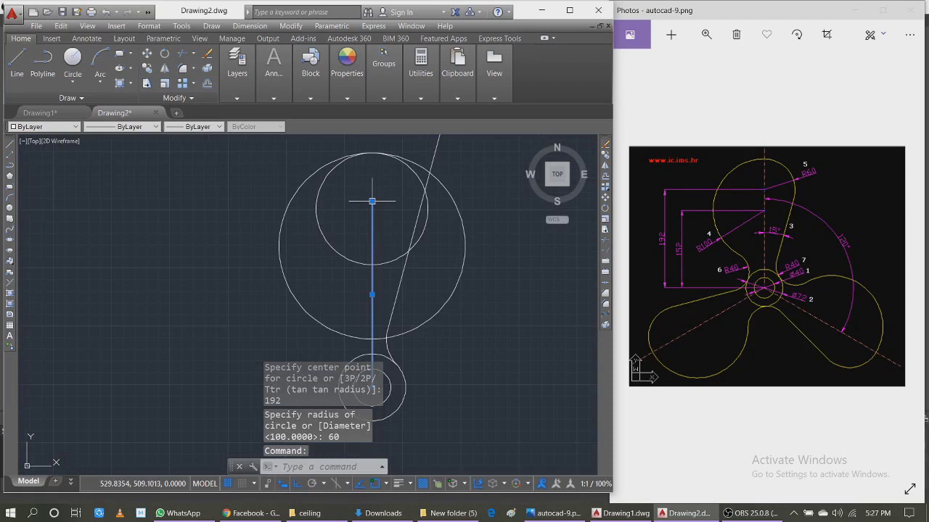
- Stretch the centreline to the R100 circle's top and trim away the excess arcs
{"action": "left_click", "coordinate": [372, 201]}
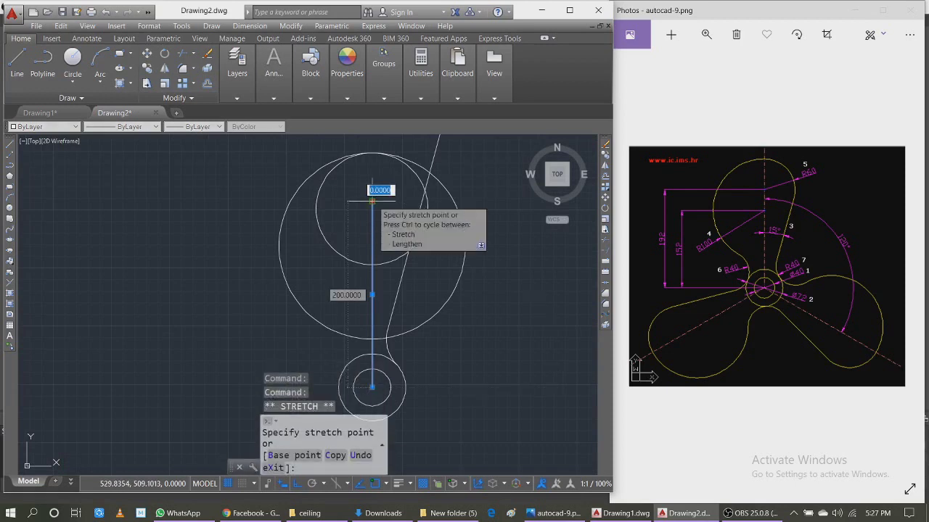
{"action": "left_click", "coordinate": [371, 153]}
{"action": "key", "text": "Escape"}
{"action": "type", "text": "TR"}
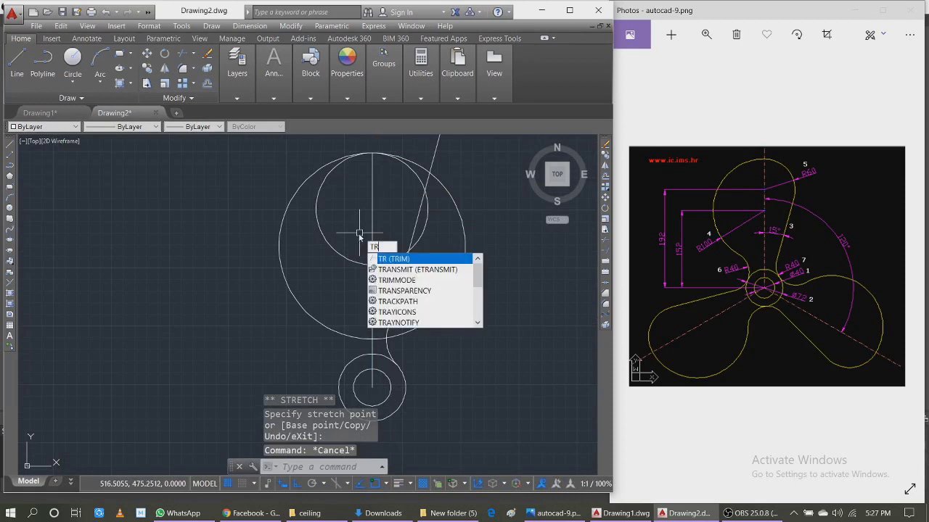
{"action": "key", "text": "Return"}
{"action": "key", "text": "Return"}
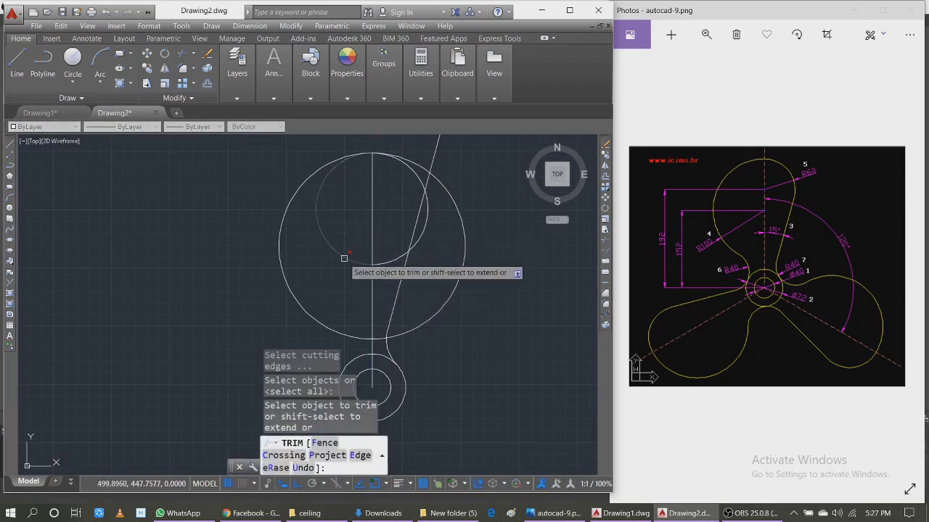
{"action": "left_click", "coordinate": [343, 259]}
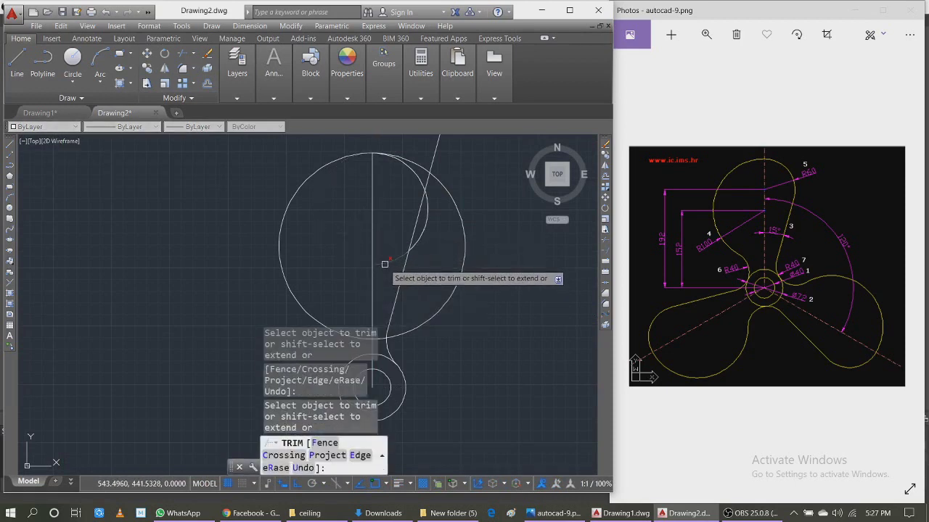
{"action": "left_click", "coordinate": [428, 174]}
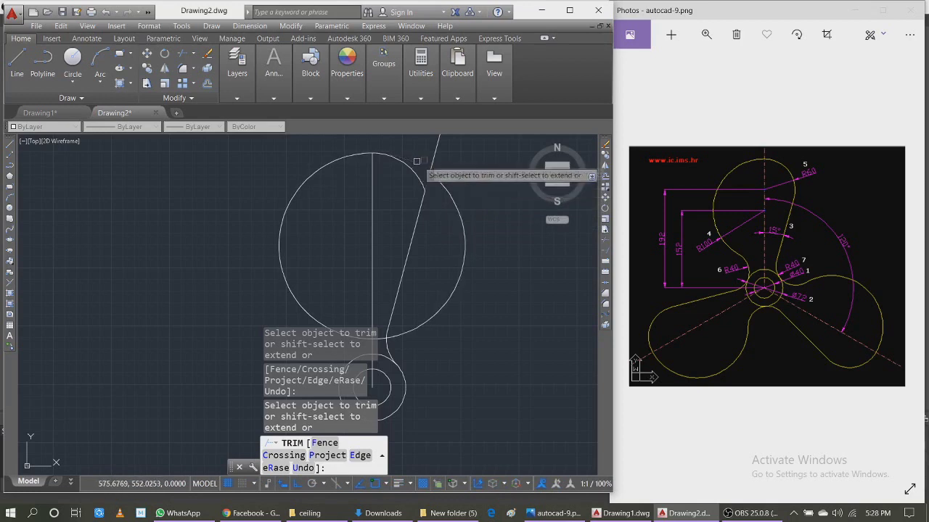
{"action": "left_click", "coordinate": [449, 193]}
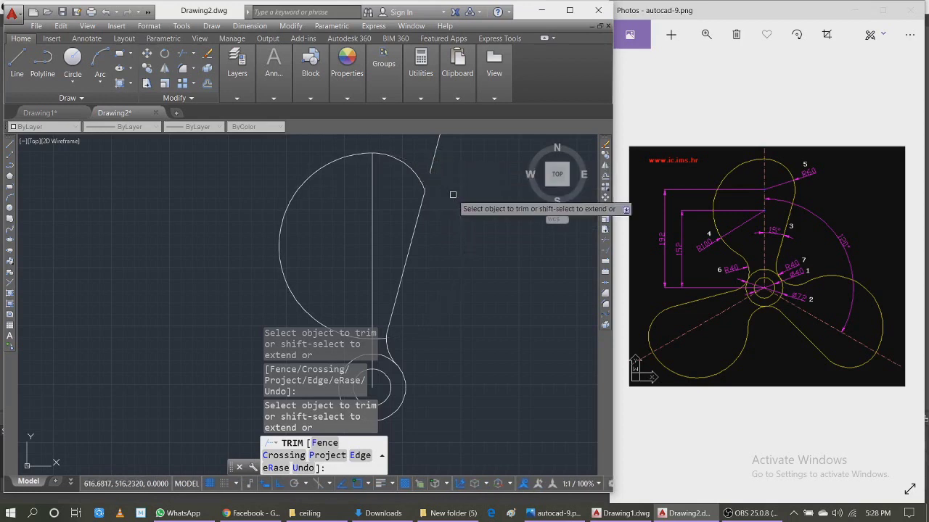
{"action": "scroll", "coordinate": [456, 217], "scroll_direction": "down", "scroll_amount": 1}
{"action": "scroll", "coordinate": [425, 266], "scroll_direction": "up", "scroll_amount": 2}
{"action": "scroll", "coordinate": [406, 305], "scroll_direction": "up", "scroll_amount": 2}
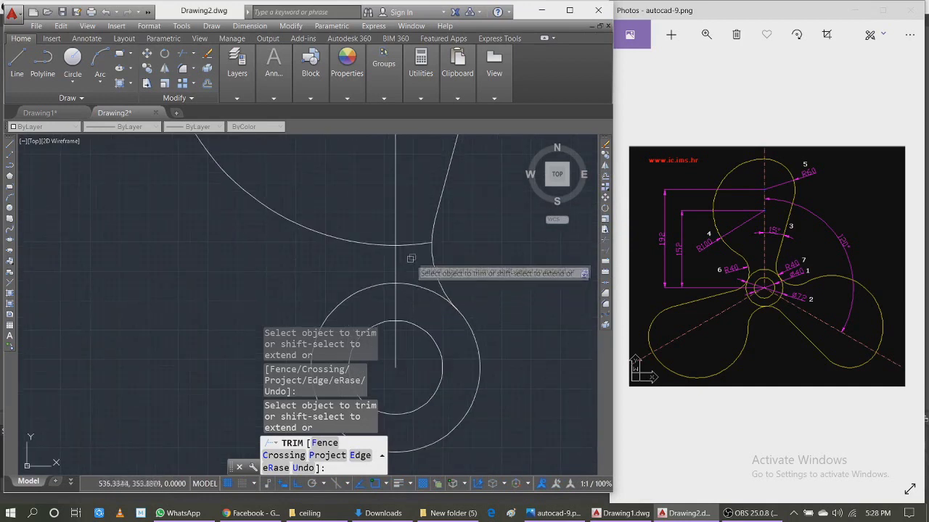
{"action": "left_click", "coordinate": [417, 246]}
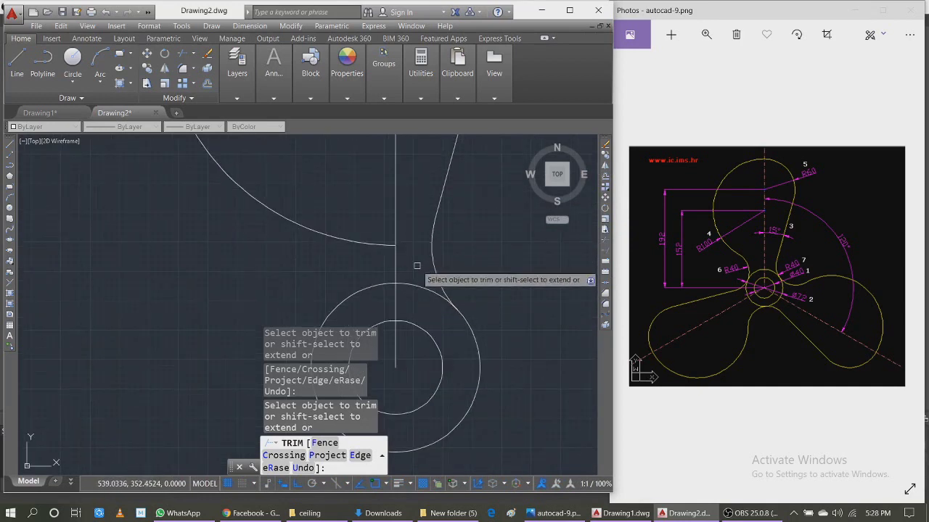
{"action": "key", "text": "Escape"}
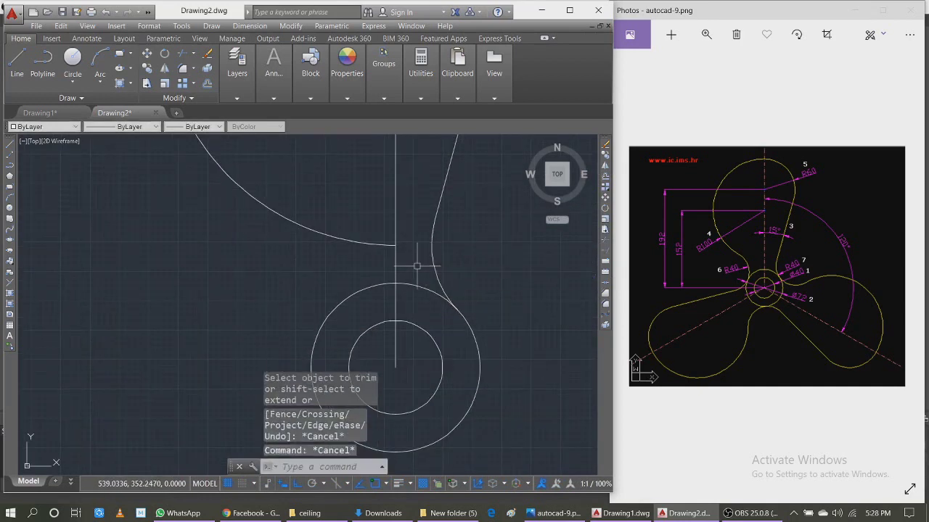
- Fillet the left blade arc into the outer hub circle at R40 and delete the leftover slanted line
{"action": "type", "text": "f"}
{"action": "key", "text": "Return"}
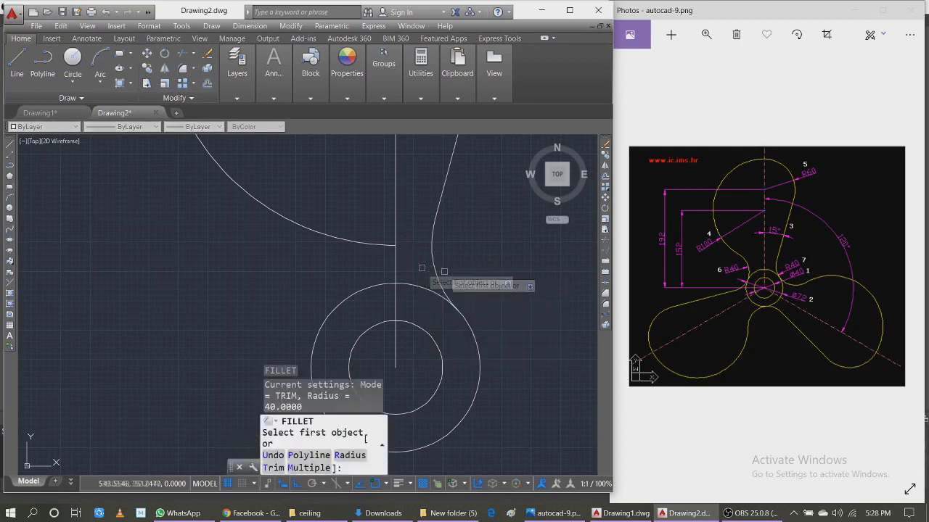
{"action": "left_click", "coordinate": [341, 300]}
{"action": "left_click", "coordinate": [332, 238]}
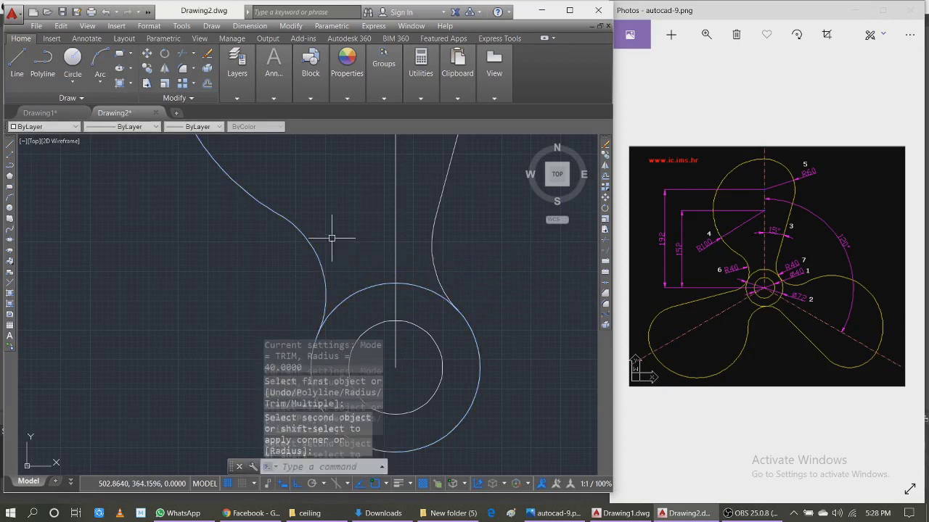
{"action": "scroll", "coordinate": [392, 272], "scroll_direction": "down", "scroll_amount": 1}
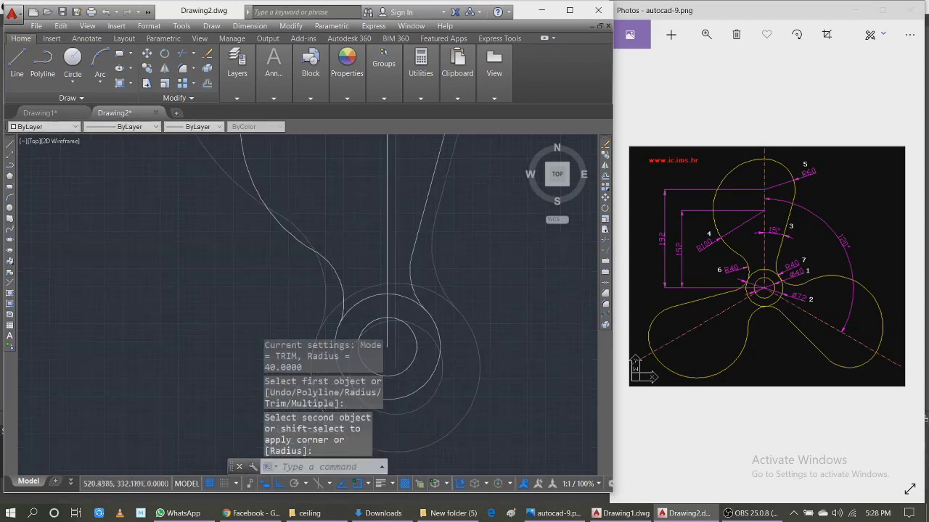
{"action": "scroll", "coordinate": [384, 312], "scroll_direction": "down", "scroll_amount": 1}
{"action": "scroll", "coordinate": [383, 319], "scroll_direction": "down", "scroll_amount": 1}
{"action": "scroll", "coordinate": [383, 259], "scroll_direction": "up", "scroll_amount": 2}
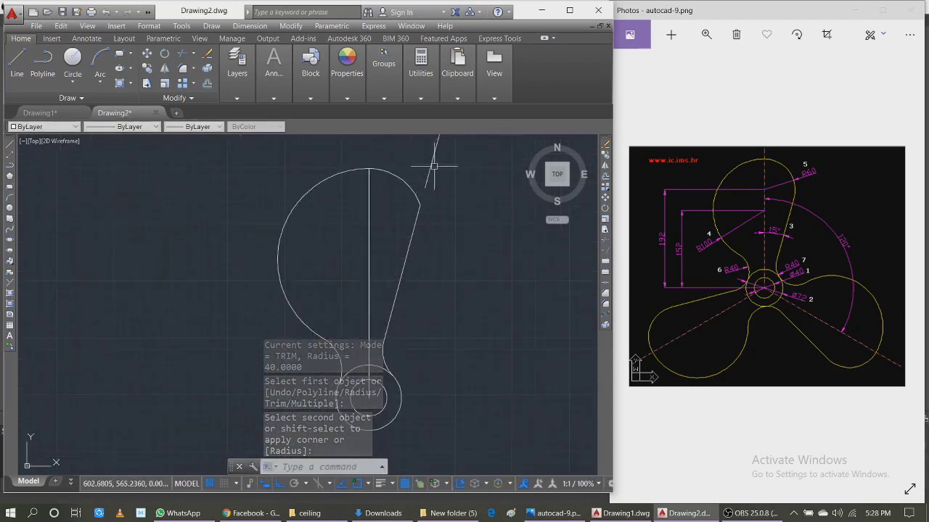
{"action": "key", "text": "Escape"}
{"action": "left_click", "coordinate": [433, 164]}
{"action": "key", "text": "Delete"}
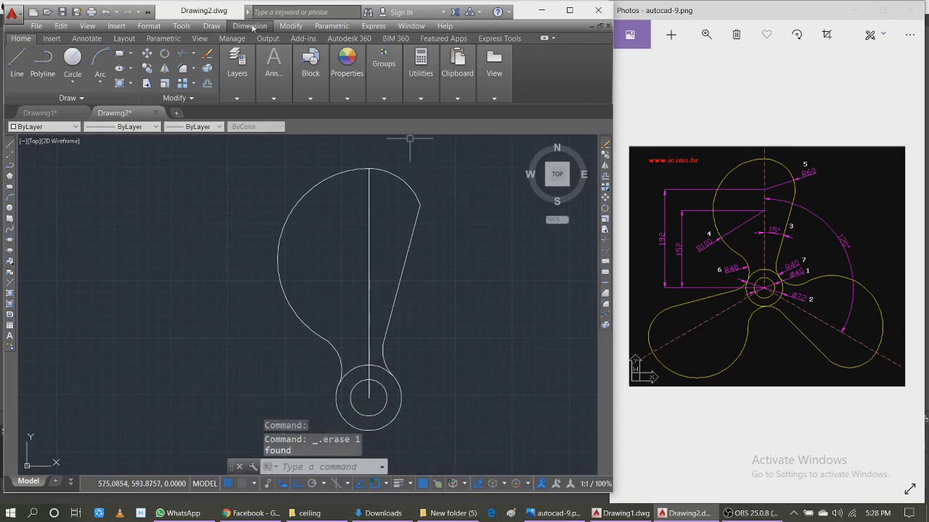
{"action": "left_click", "coordinate": [252, 28]}
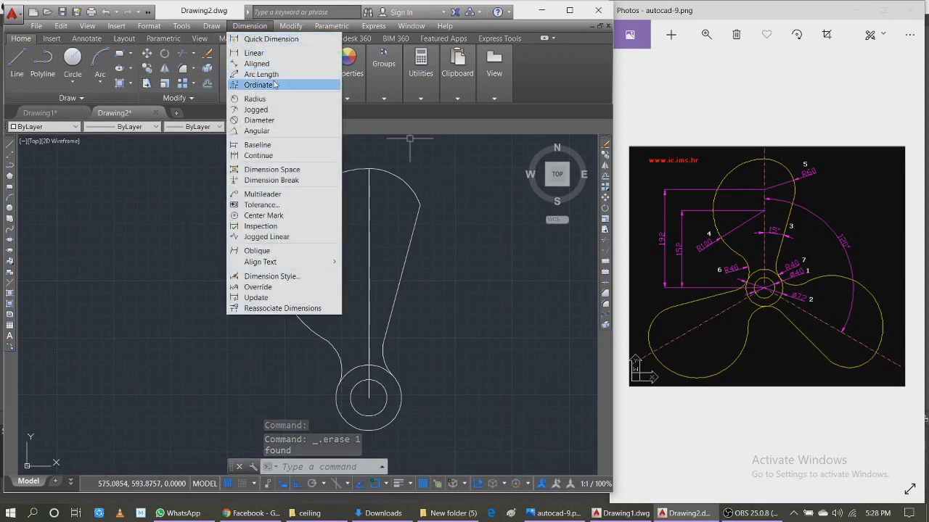
{"action": "left_click", "coordinate": [274, 131]}
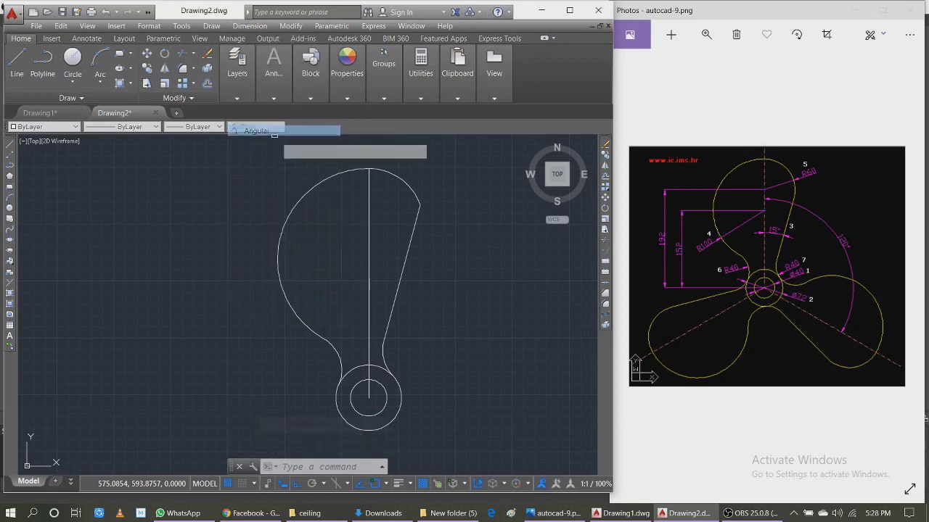
{"action": "left_click", "coordinate": [369, 276]}
{"action": "left_click", "coordinate": [397, 285]}
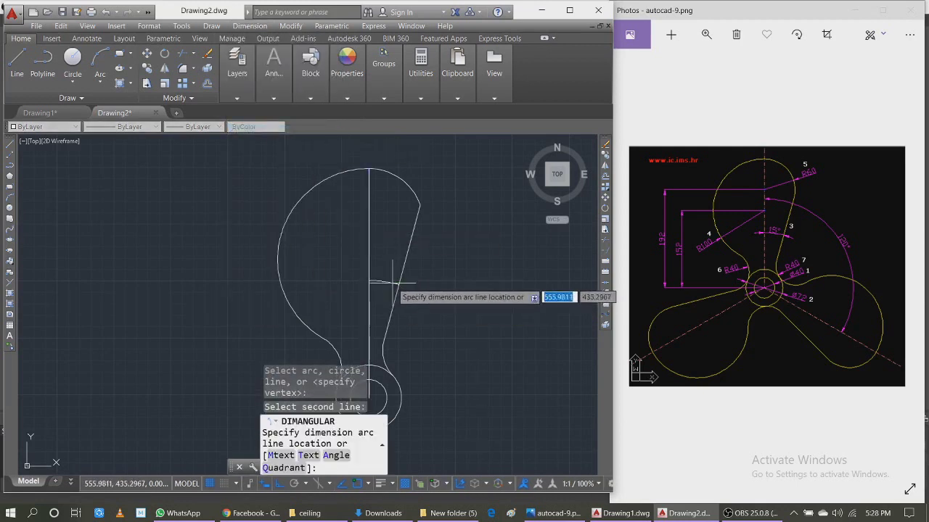
{"action": "scroll", "coordinate": [394, 269], "scroll_direction": "up", "scroll_amount": 5}
{"action": "scroll", "coordinate": [367, 248], "scroll_direction": "up", "scroll_amount": 2}
{"action": "scroll", "coordinate": [341, 287], "scroll_direction": "up", "scroll_amount": 2}
{"action": "scroll", "coordinate": [305, 259], "scroll_direction": "up", "scroll_amount": 1}
{"action": "scroll", "coordinate": [305, 259], "scroll_direction": "down", "scroll_amount": 4}
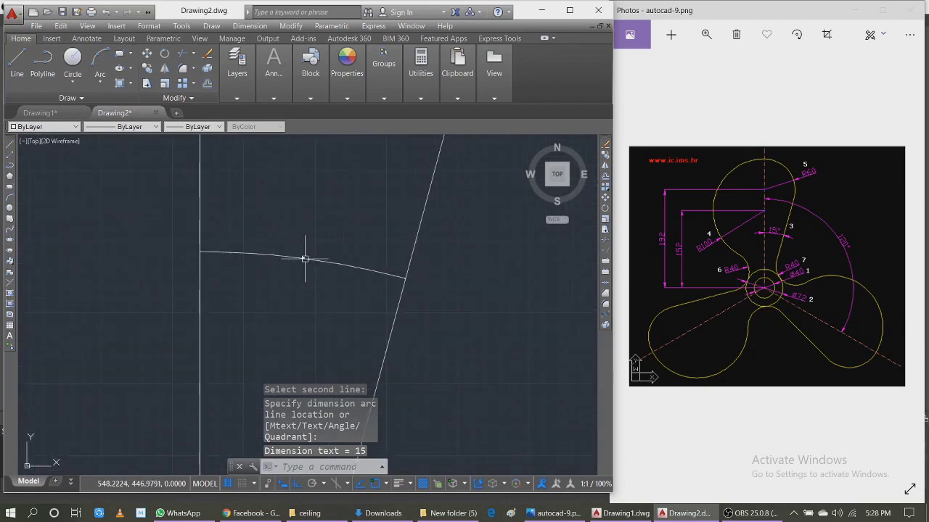
{"action": "left_click", "coordinate": [316, 261]}
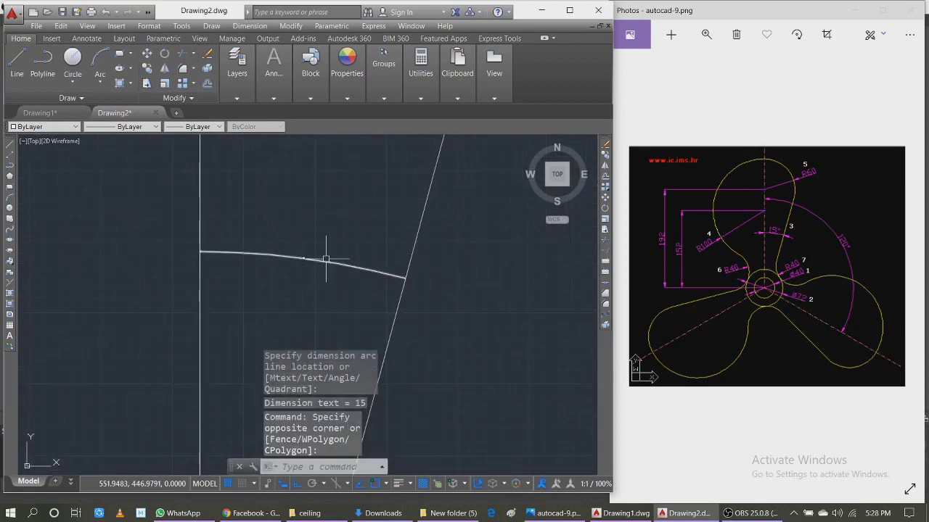
{"action": "left_click", "coordinate": [326, 262]}
{"action": "key", "text": "Delete"}
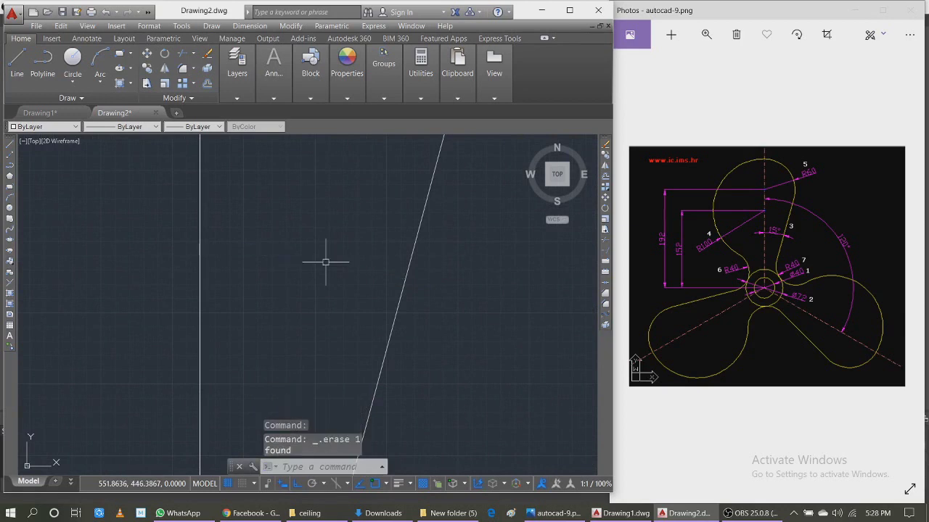
{"action": "scroll", "coordinate": [338, 315], "scroll_direction": "down", "scroll_amount": 3}
{"action": "scroll", "coordinate": [388, 275], "scroll_direction": "down", "scroll_amount": 3}
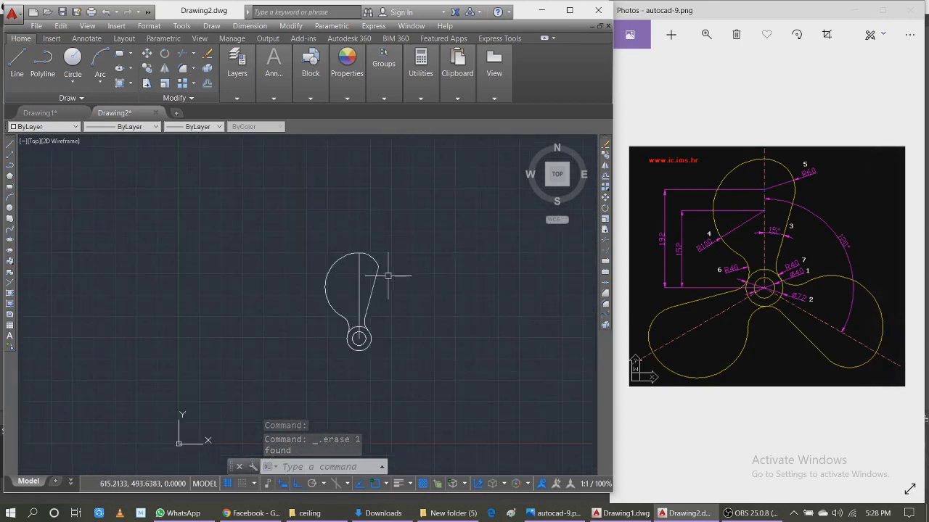
{"action": "left_click", "coordinate": [359, 300]}
{"action": "key", "text": "Delete"}
- Select the blade's right and left edge curves
{"action": "scroll", "coordinate": [357, 379], "scroll_direction": "up", "scroll_amount": 2}
{"action": "left_click", "coordinate": [379, 259]}
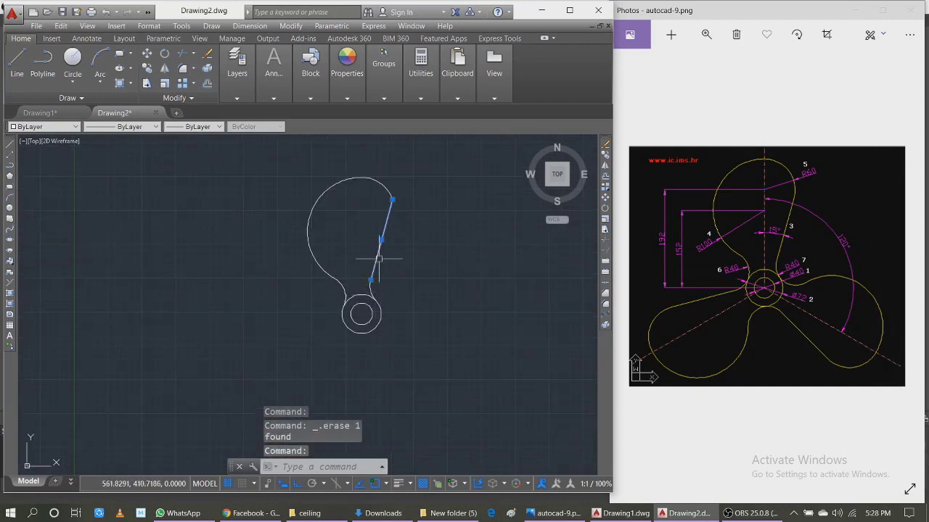
{"action": "scroll", "coordinate": [373, 287], "scroll_direction": "up", "scroll_amount": 4}
{"action": "left_click", "coordinate": [297, 290]}
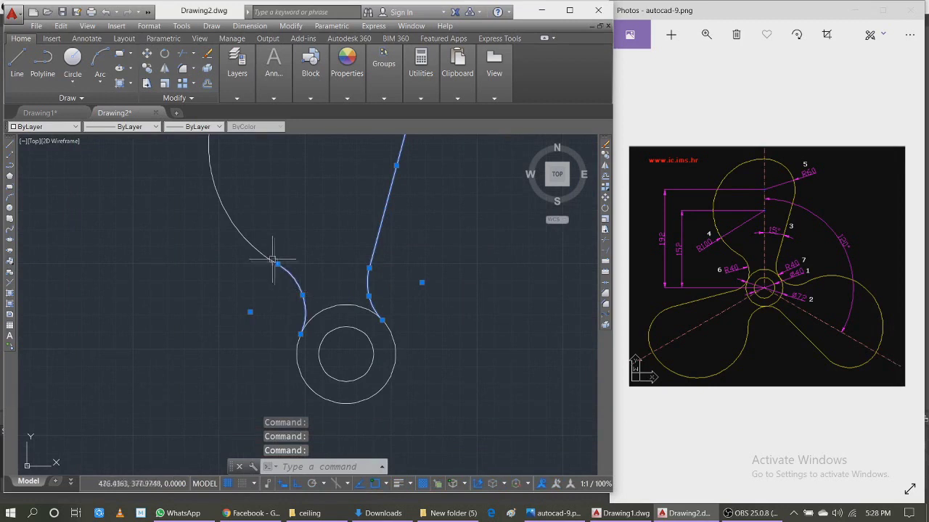
{"action": "scroll", "coordinate": [319, 305], "scroll_direction": "down", "scroll_amount": 4}
{"action": "scroll", "coordinate": [350, 225], "scroll_direction": "up", "scroll_amount": 2}
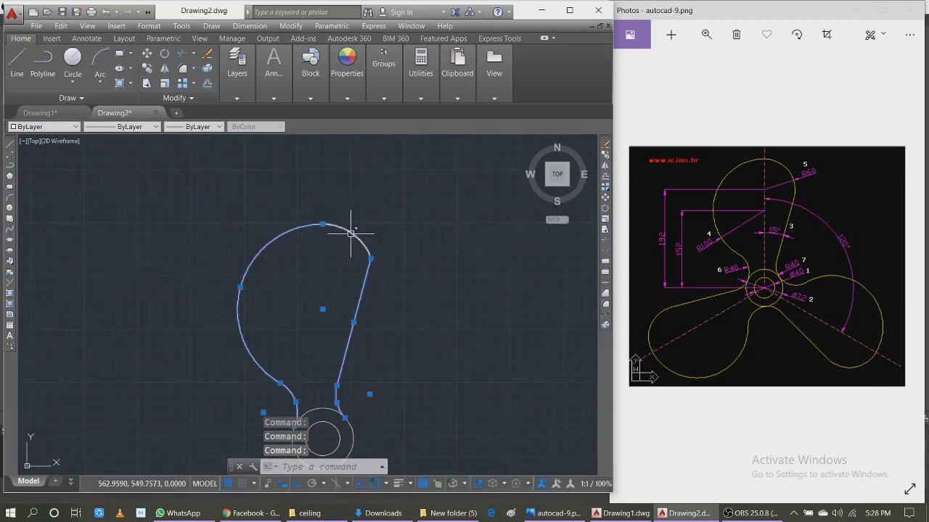
{"action": "scroll", "coordinate": [374, 205], "scroll_direction": "down", "scroll_amount": 4}
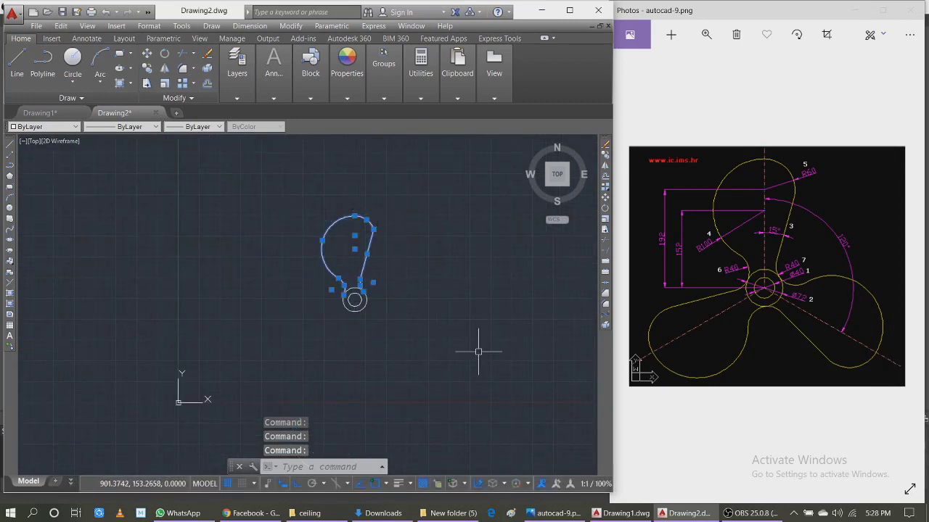
- Rotate a copy of the blade 120° about the hub centre, then select its straight upper edge
{"action": "type", "text": "ro"}
{"action": "key", "text": "Return"}
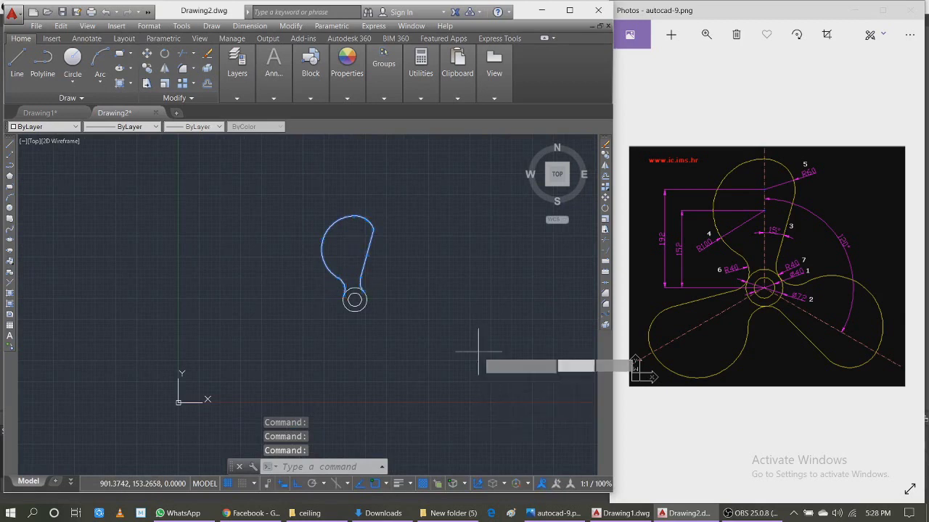
{"action": "left_click", "coordinate": [355, 300]}
{"action": "scroll", "coordinate": [354, 300], "scroll_direction": "up", "scroll_amount": 4}
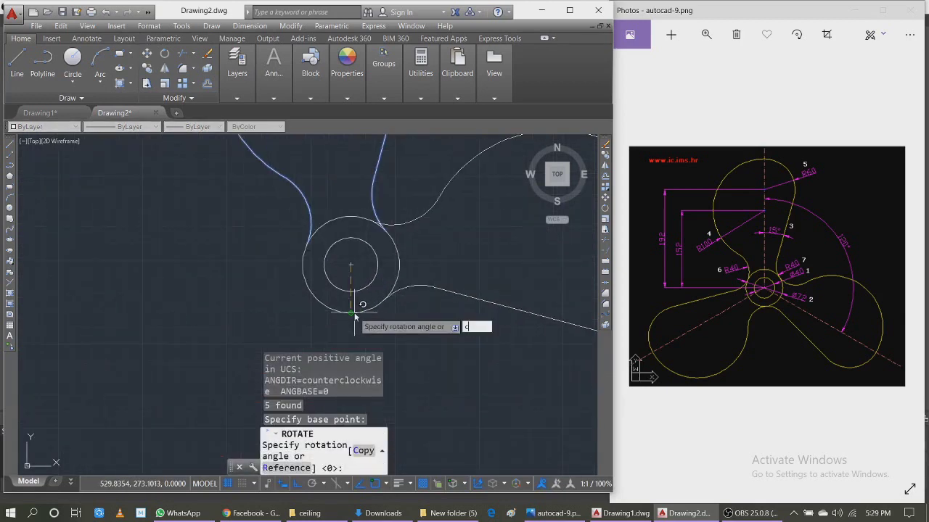
{"action": "type", "text": "c"}
{"action": "key", "text": "Return"}
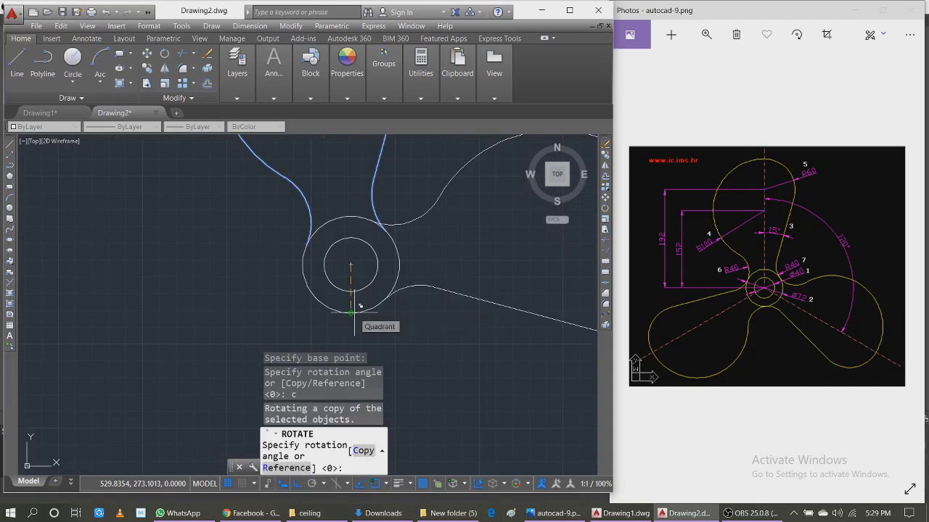
{"action": "type", "text": "120"}
{"action": "key", "text": "Return"}
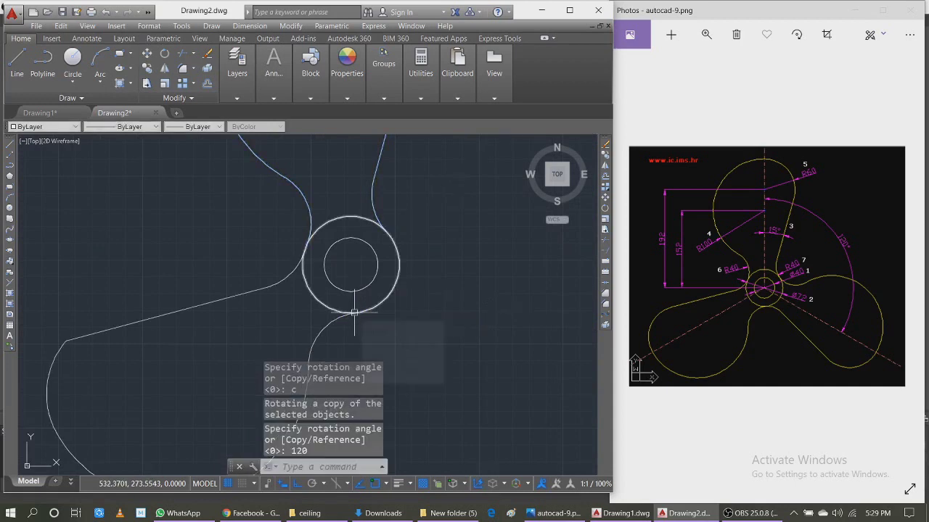
{"action": "scroll", "coordinate": [378, 233], "scroll_direction": "down", "scroll_amount": 2}
{"action": "scroll", "coordinate": [348, 283], "scroll_direction": "up", "scroll_amount": 2}
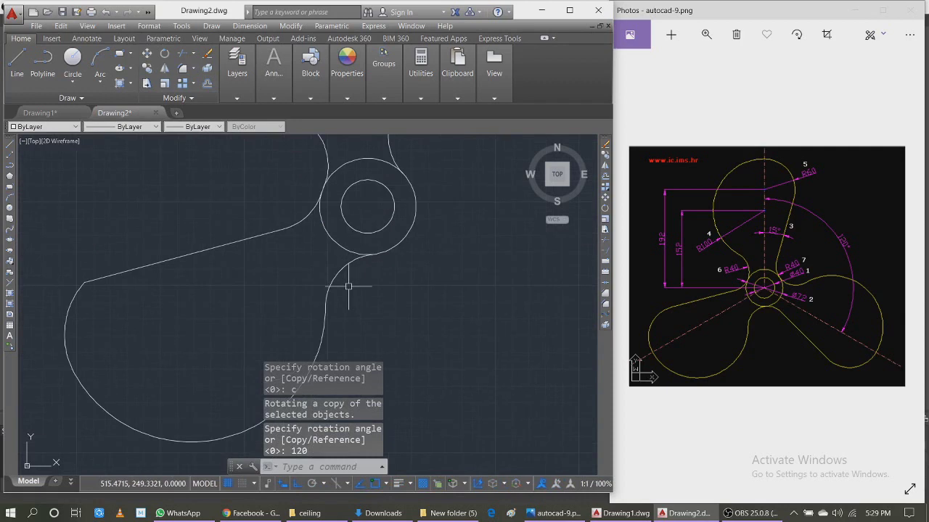
{"action": "left_click", "coordinate": [275, 230]}
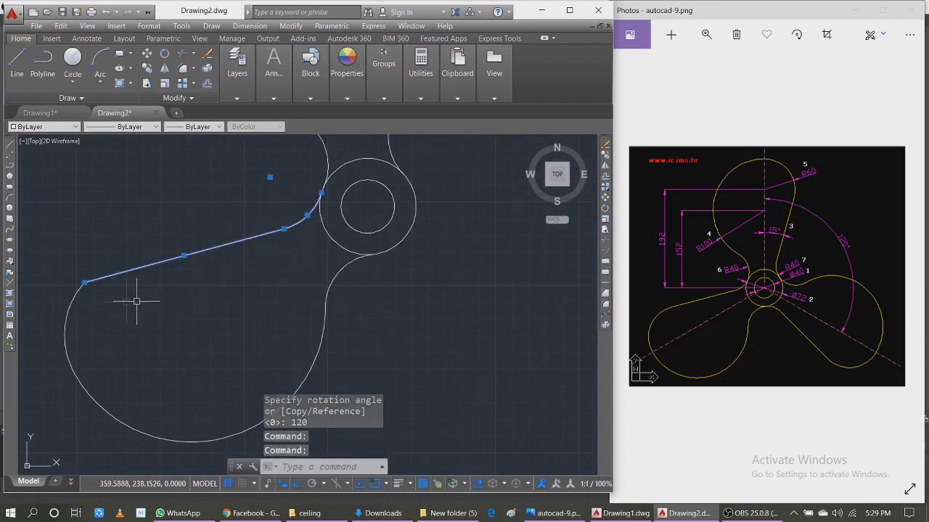
- Add the lower-left blade's remaining arcs and JOIN all five pieces into one polyline
{"action": "left_click", "coordinate": [119, 420]}
{"action": "left_click", "coordinate": [337, 277]}
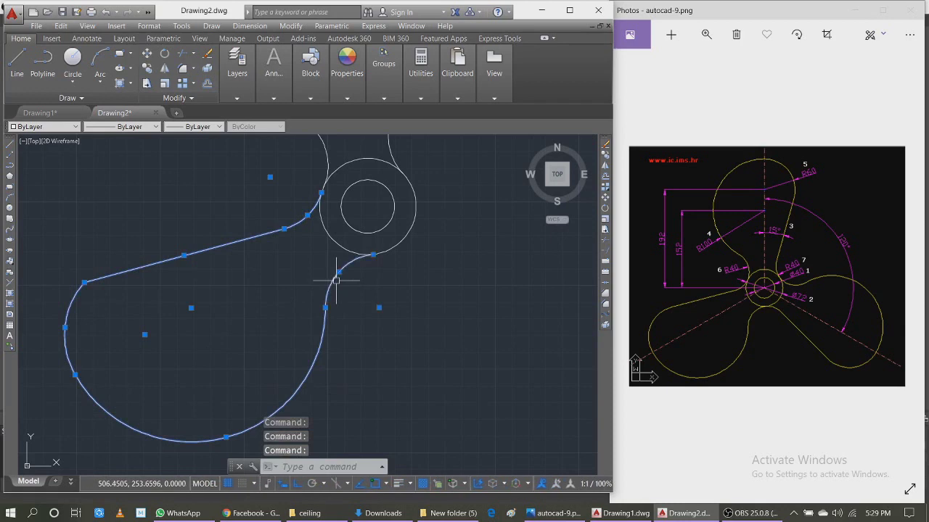
{"action": "type", "text": "j"}
{"action": "key", "text": "Return"}
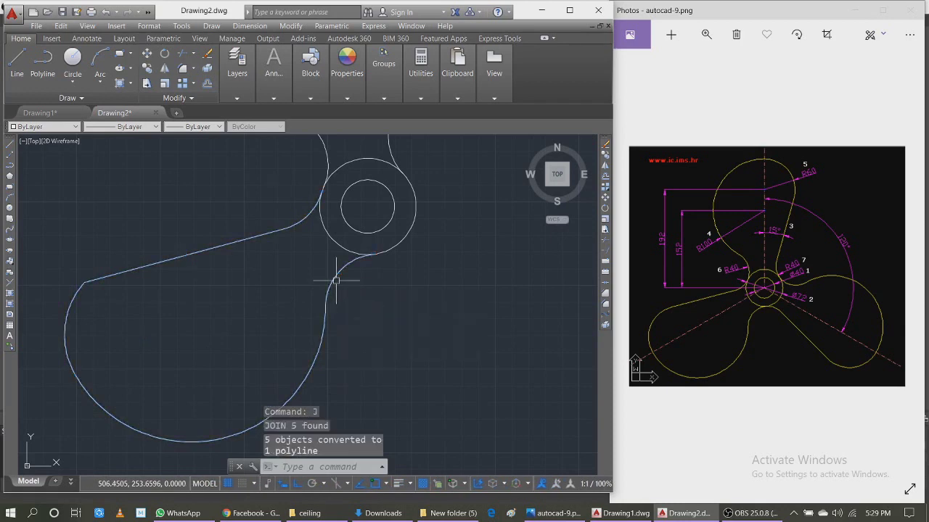
{"action": "left_click", "coordinate": [326, 287]}
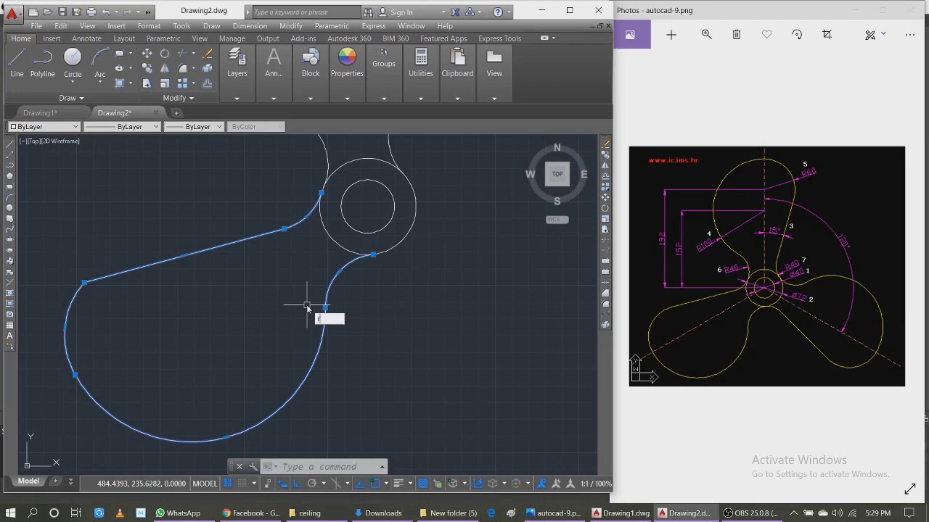
- Begin a ROTATE about the hub centre, then cancel the attempt to start over
{"action": "type", "text": "Ro"}
{"action": "key", "text": "Return"}
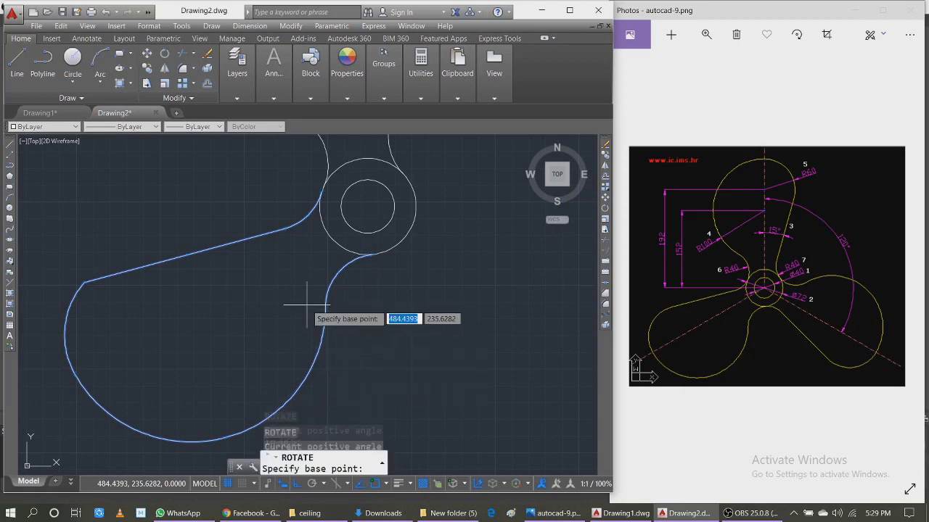
{"action": "type", "text": "c"}
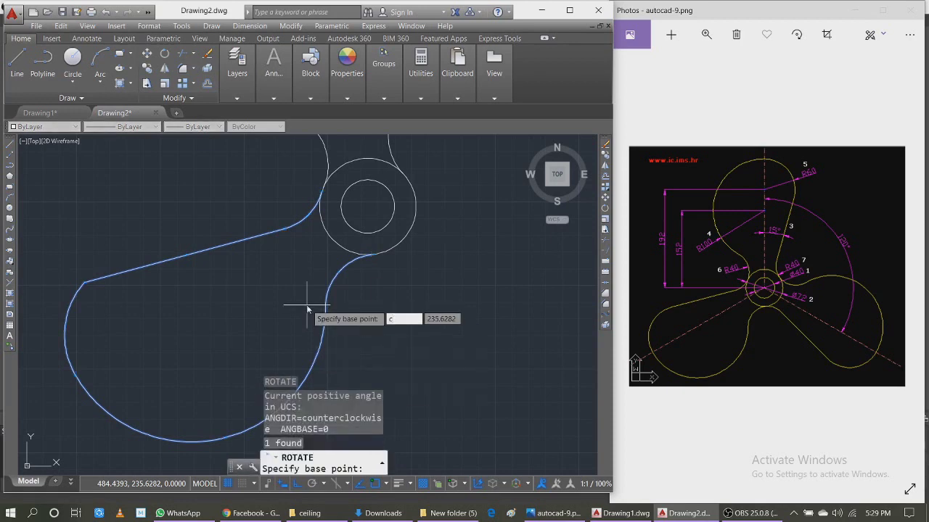
{"action": "key", "text": "BackSpace"}
{"action": "left_click", "coordinate": [368, 206]}
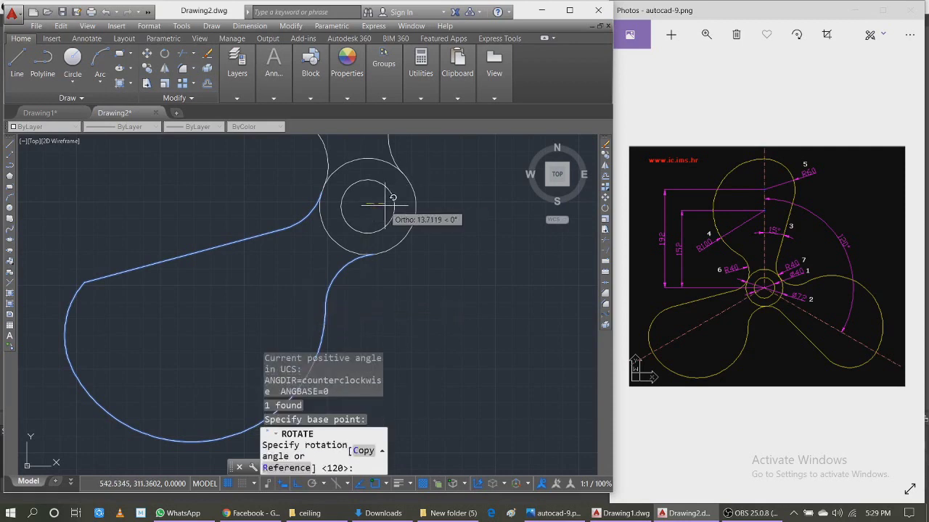
{"action": "key", "text": "Escape"}
- Rotate a copy of the joined lower-left blade 120° about the hub centre
{"action": "type", "text": "r"}
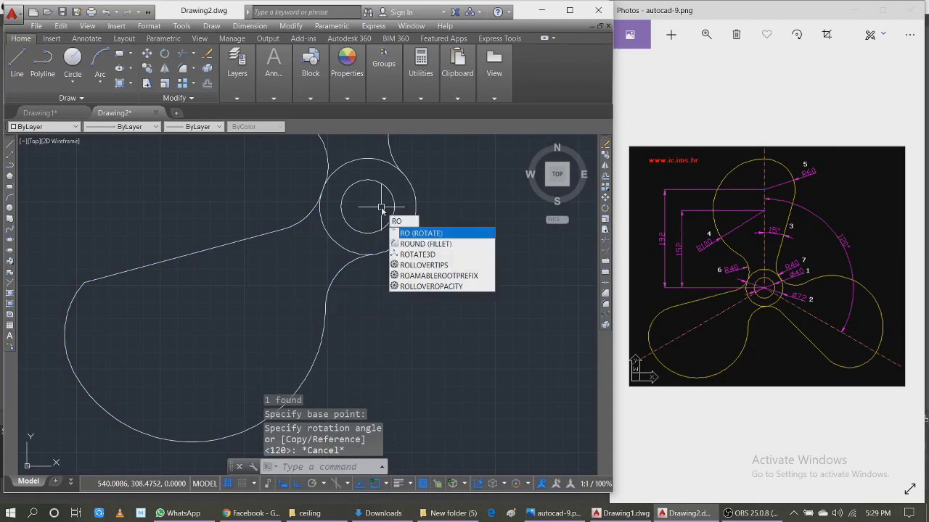
{"action": "key", "text": "Return"}
{"action": "left_click", "coordinate": [299, 222]}
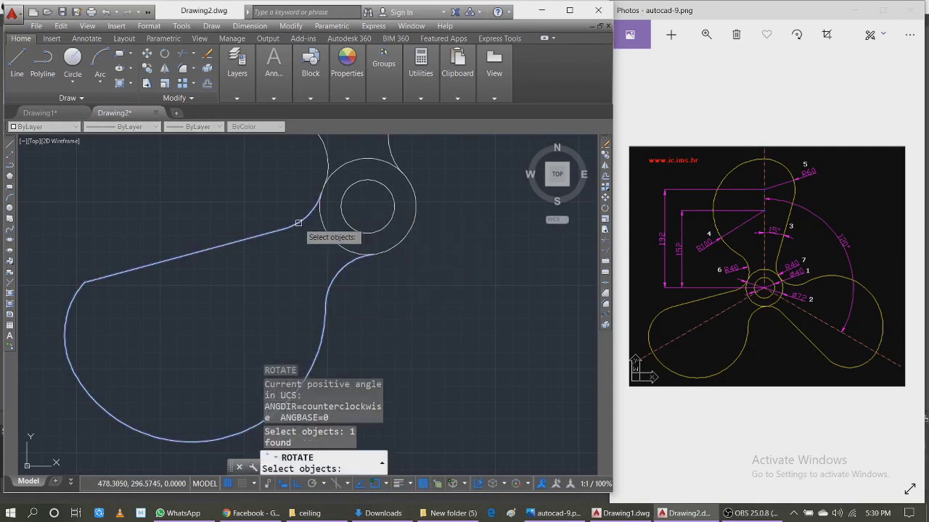
{"action": "key", "text": "Return"}
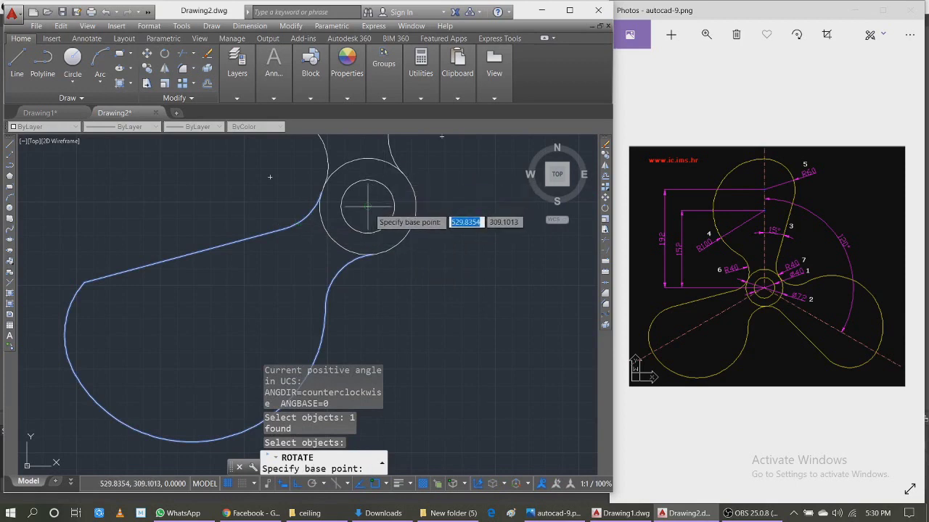
{"action": "left_click", "coordinate": [368, 206]}
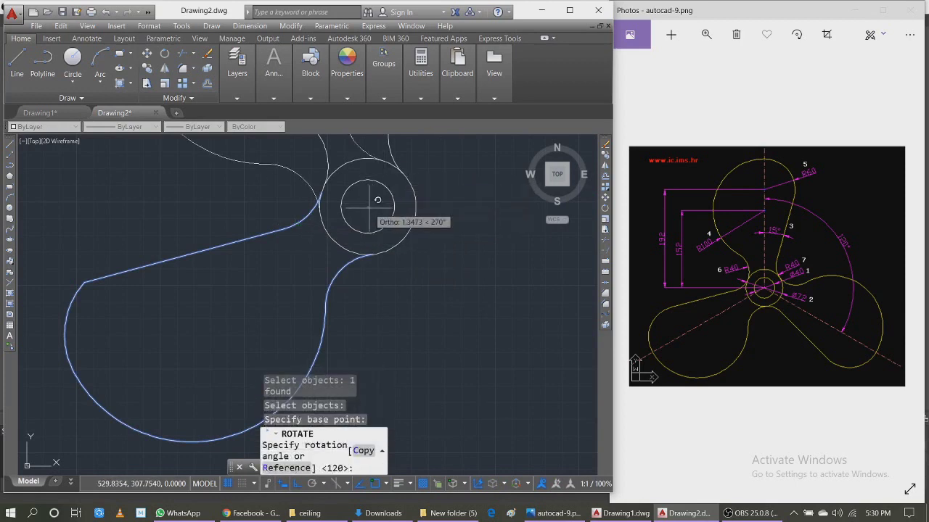
{"action": "type", "text": "c"}
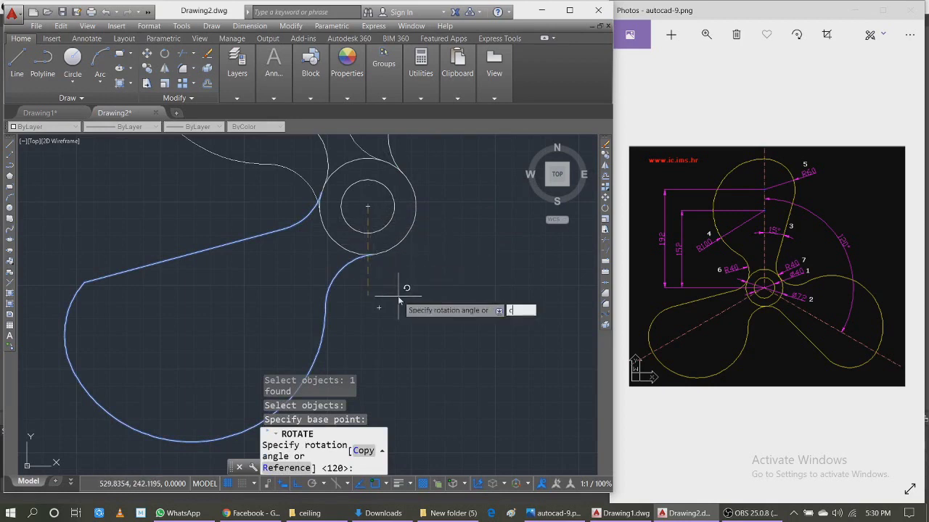
{"action": "key", "text": "Return"}
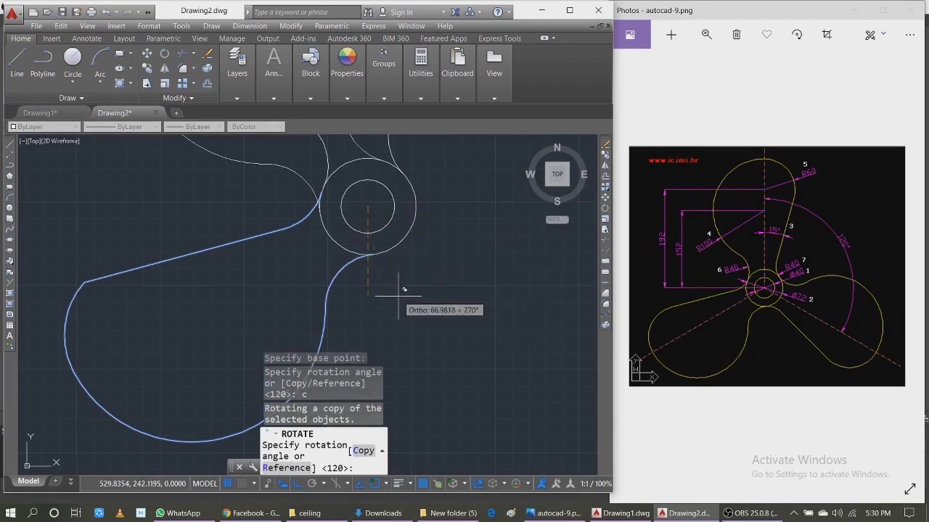
{"action": "type", "text": "120"}
{"action": "key", "text": "Return"}
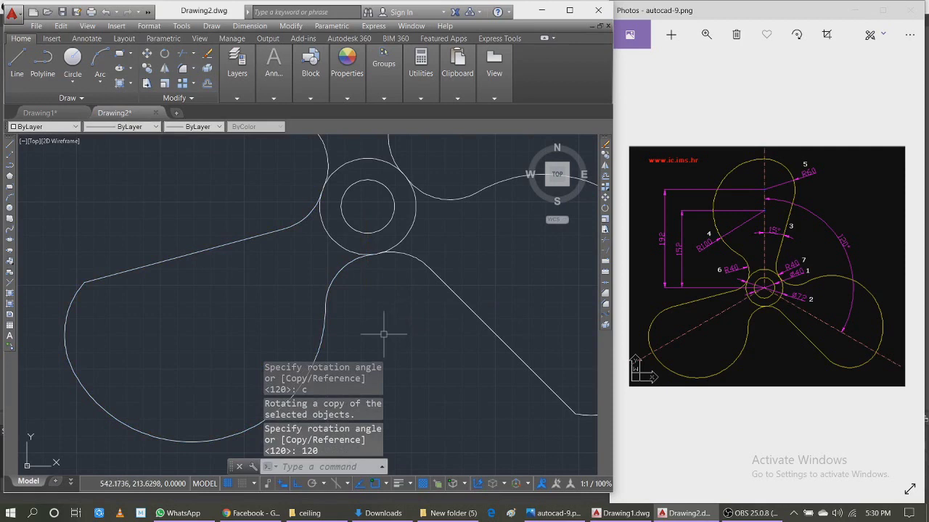
{"action": "scroll", "coordinate": [383, 334], "scroll_direction": "down", "scroll_amount": 4}
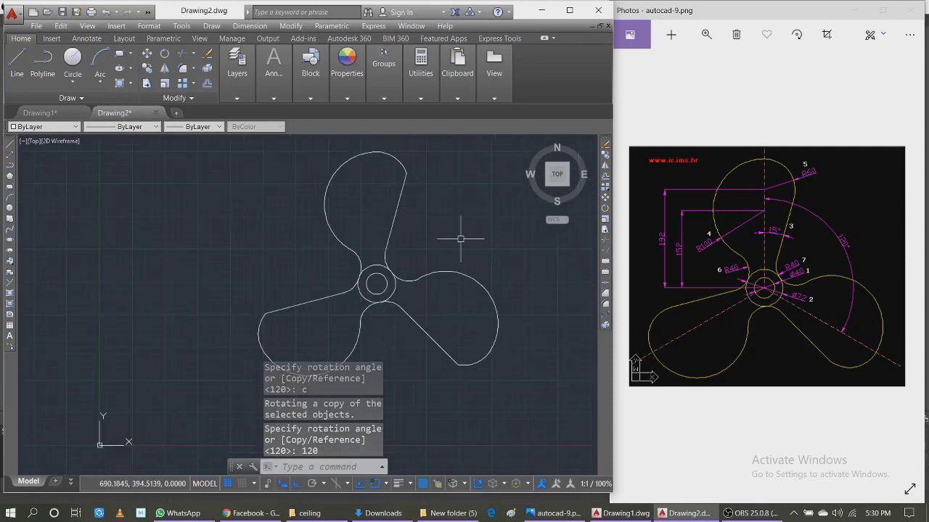